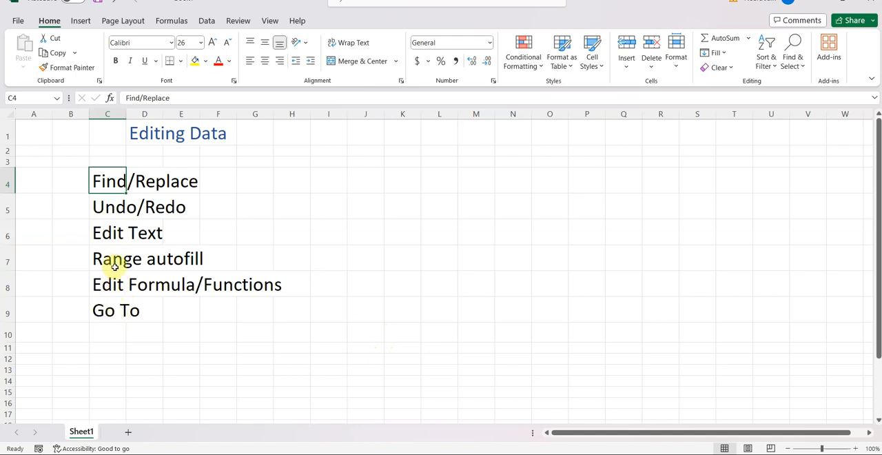
- Review the Editing Data title, the topic list below it and the welcome line in row 21
{"action": "left_click", "coordinate": [208, 134]}
{"action": "left_click", "coordinate": [149, 139]}
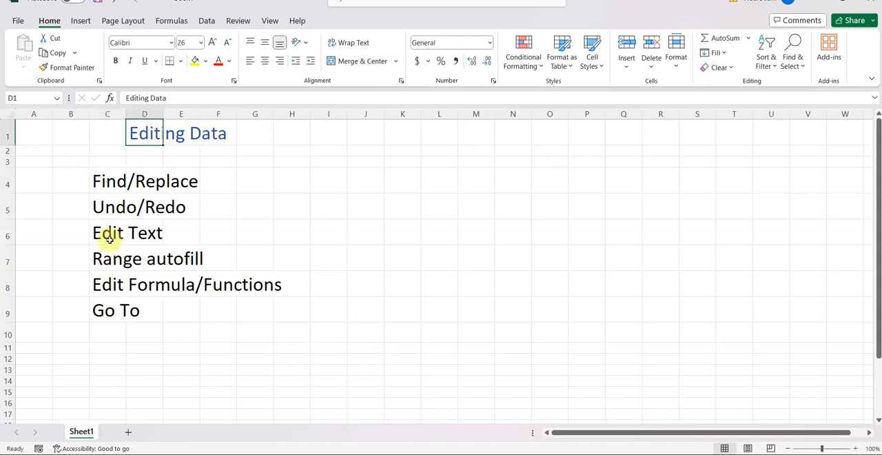
{"action": "left_click", "coordinate": [112, 178]}
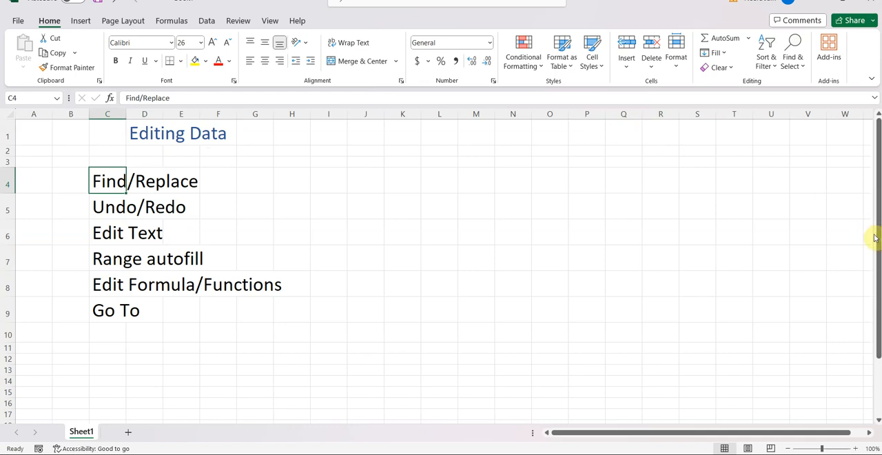
{"action": "left_click_drag", "start_coordinate": [877, 242], "coordinate": [869, 317]}
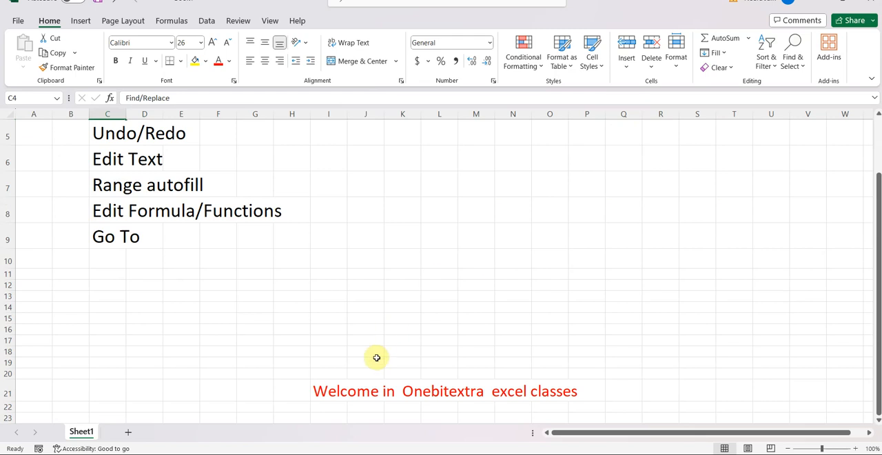
{"action": "left_click", "coordinate": [356, 396]}
{"action": "left_click", "coordinate": [333, 389]}
{"action": "left_click", "coordinate": [460, 393]}
{"action": "left_click", "coordinate": [346, 394]}
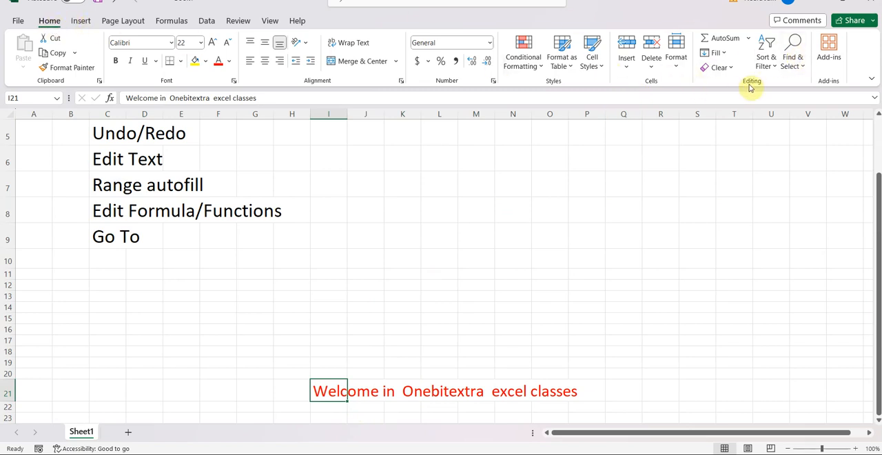
- Search the sheet for the letter "e", step through the matching cells and close the search
{"action": "left_click", "coordinate": [793, 60]}
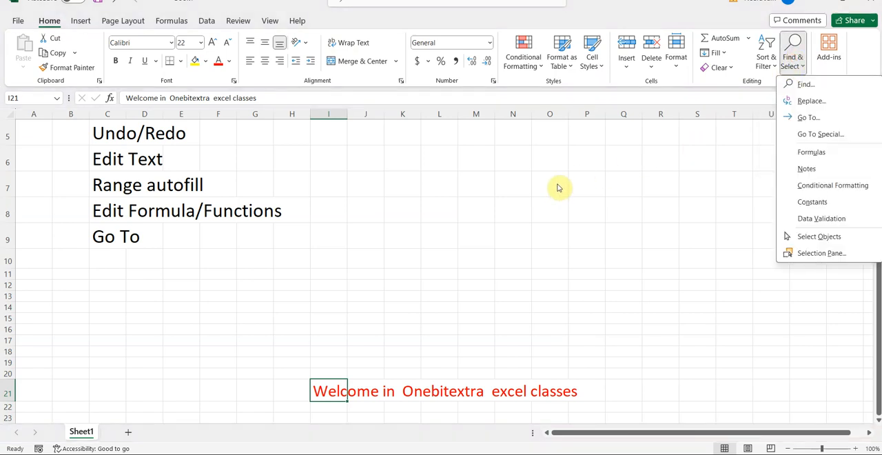
{"action": "left_click", "coordinate": [805, 86]}
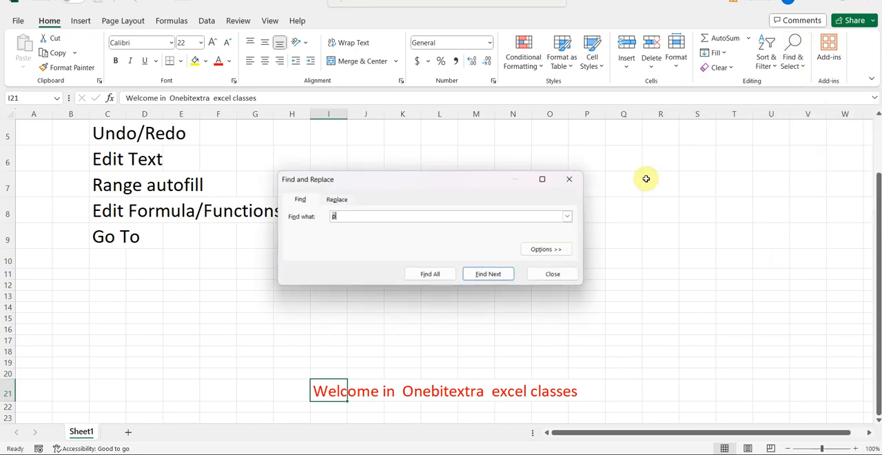
{"action": "type", "text": "p"}
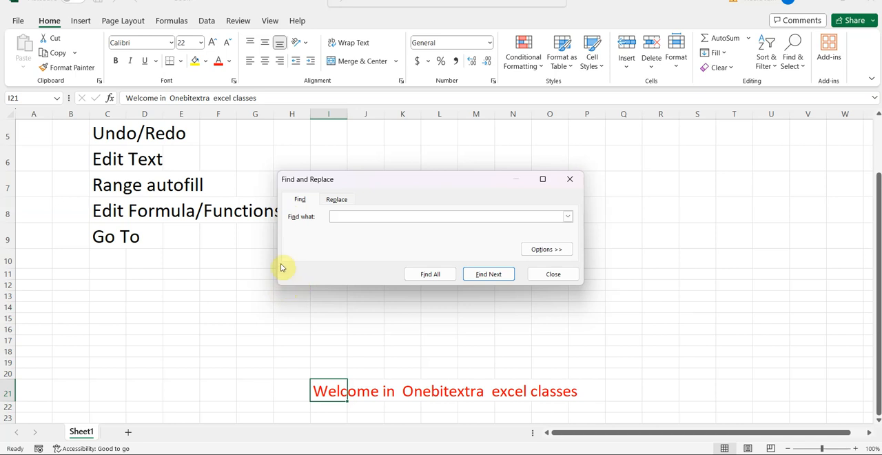
{"action": "type", "text": "e"}
{"action": "left_click", "coordinate": [489, 276]}
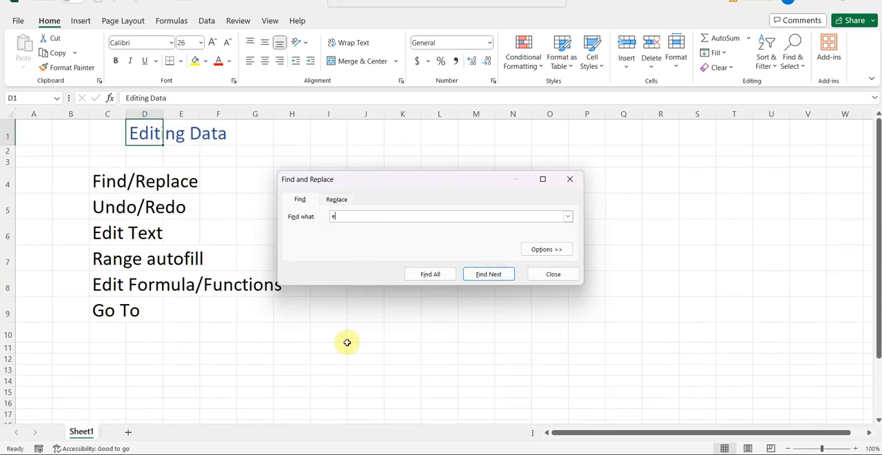
{"action": "left_click", "coordinate": [491, 276]}
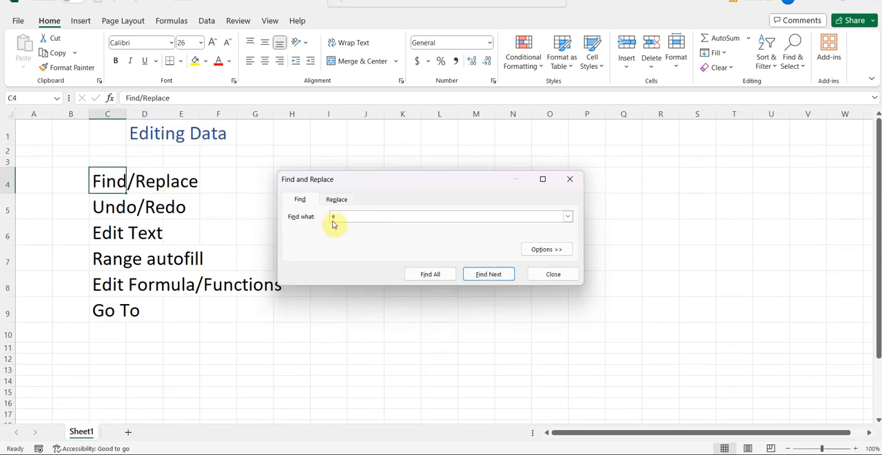
{"action": "left_click", "coordinate": [489, 276]}
{"action": "left_click", "coordinate": [490, 275]}
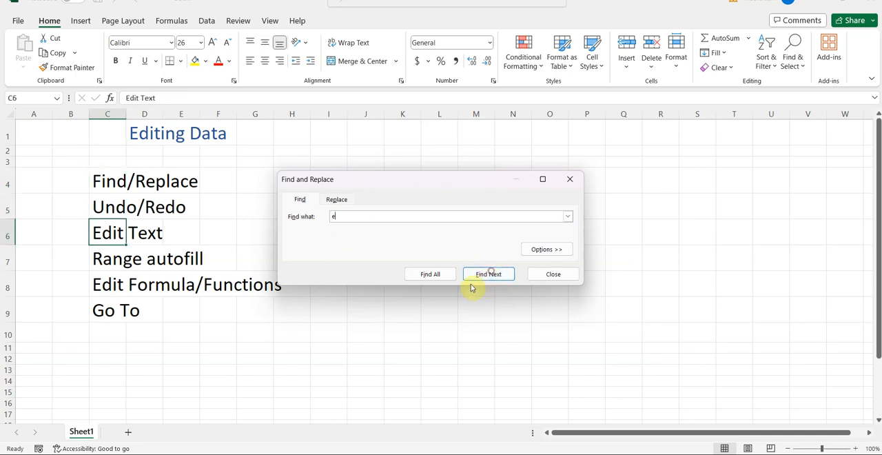
{"action": "left_click", "coordinate": [491, 274]}
{"action": "left_click", "coordinate": [491, 275]}
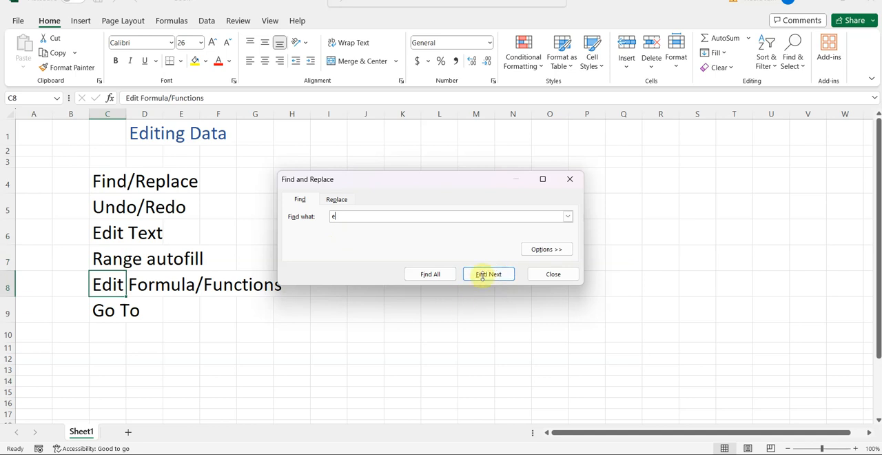
{"action": "left_click", "coordinate": [491, 275]}
{"action": "left_click", "coordinate": [489, 235]}
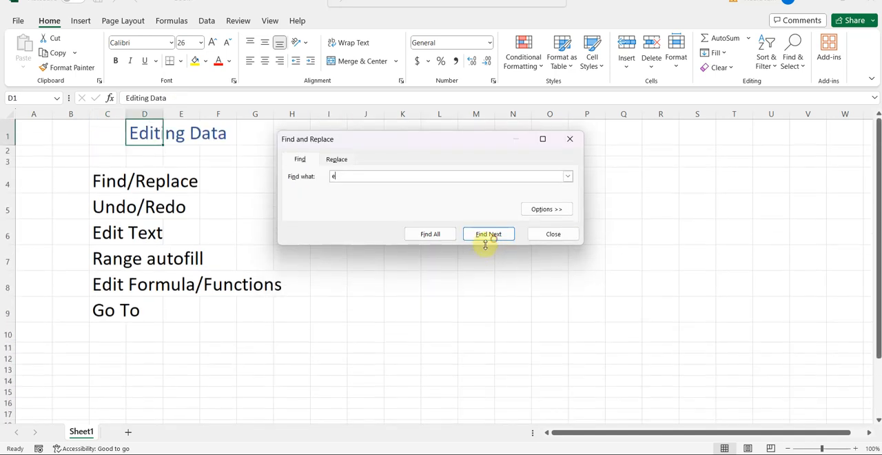
{"action": "left_click", "coordinate": [554, 233]}
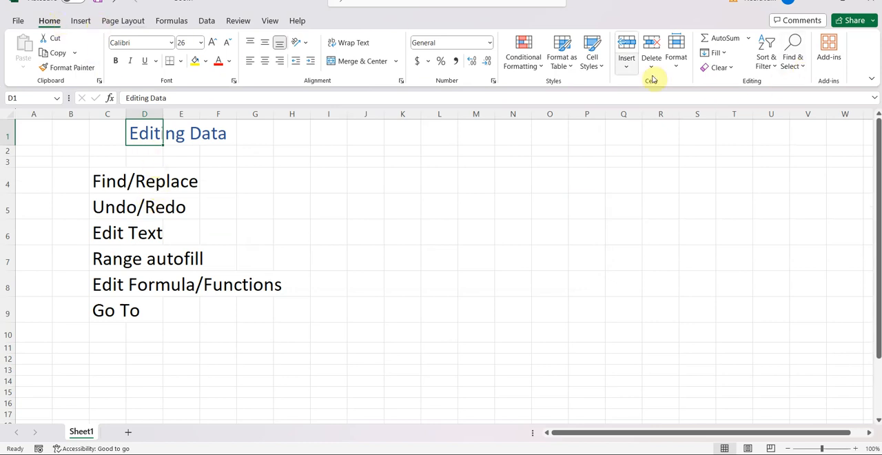
- Replace every "e" on the sheet with "y"
{"action": "left_click", "coordinate": [792, 62]}
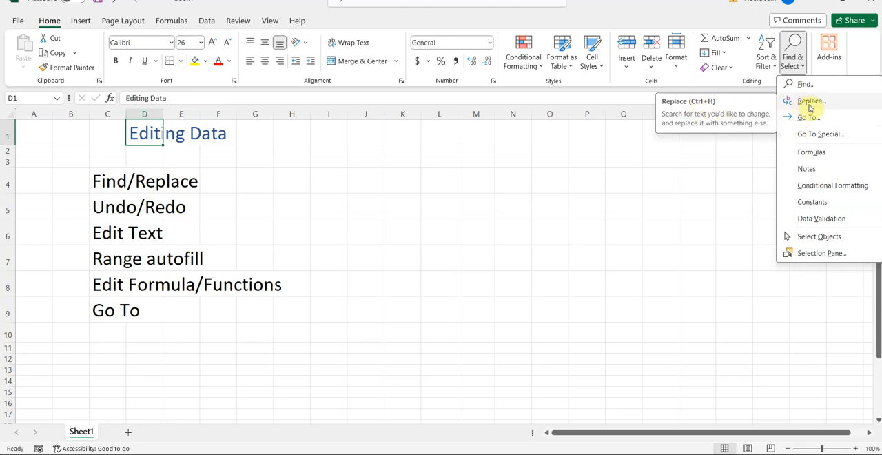
{"action": "left_click", "coordinate": [811, 103]}
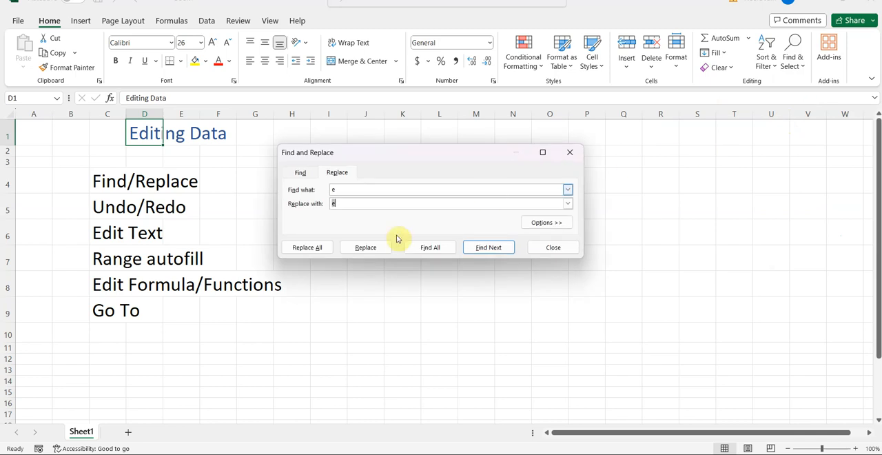
{"action": "left_click", "coordinate": [337, 190]}
{"action": "left_click", "coordinate": [340, 204]}
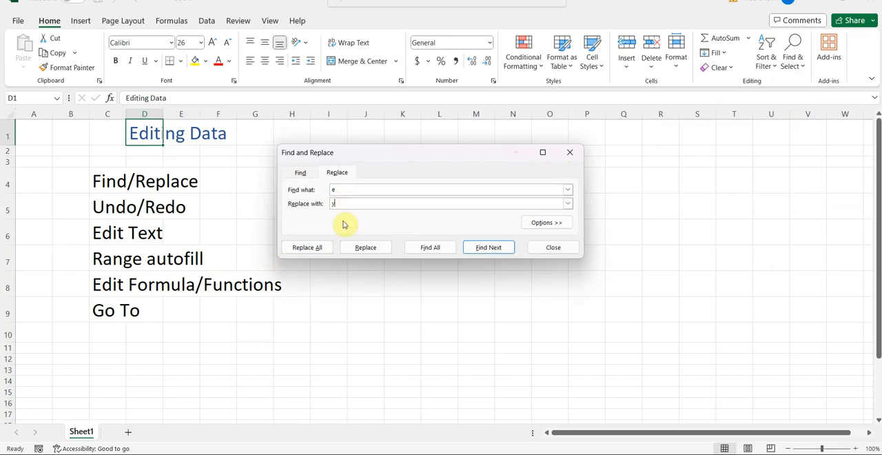
{"action": "left_click", "coordinate": [488, 246]}
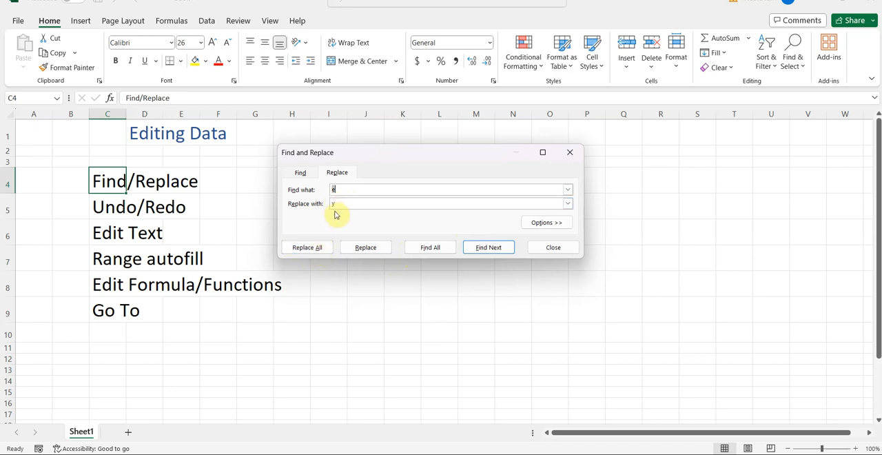
{"action": "left_click", "coordinate": [318, 249]}
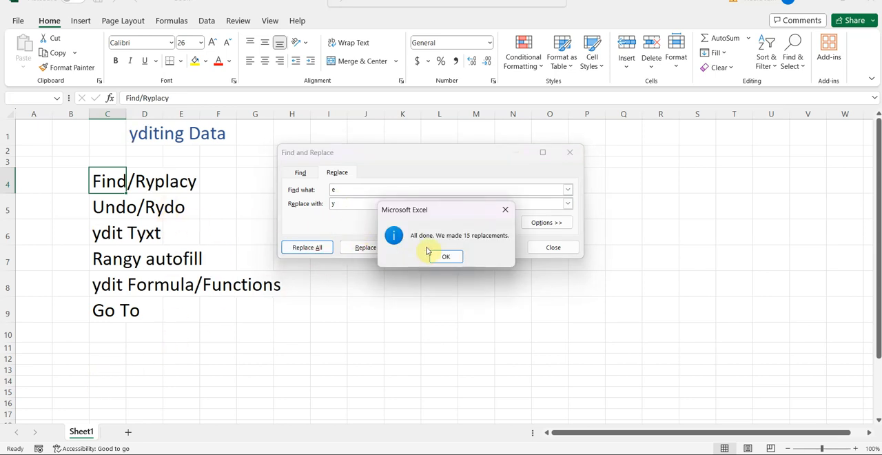
{"action": "left_click", "coordinate": [447, 256]}
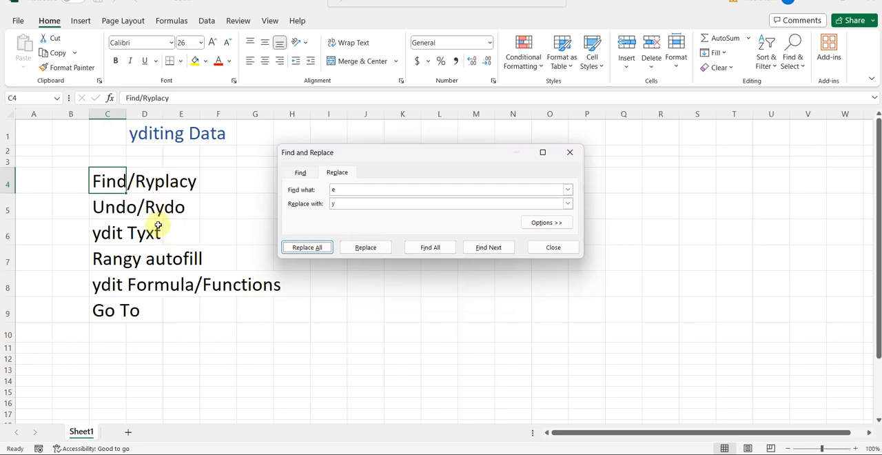
- Replace every "y" on the sheet with "e" and close the Find and Replace dialog
{"action": "left_click", "coordinate": [341, 191]}
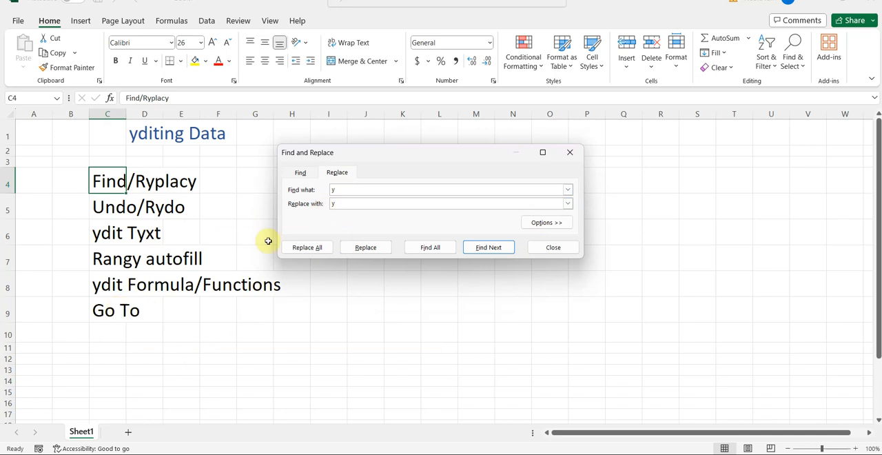
{"action": "left_click", "coordinate": [339, 203]}
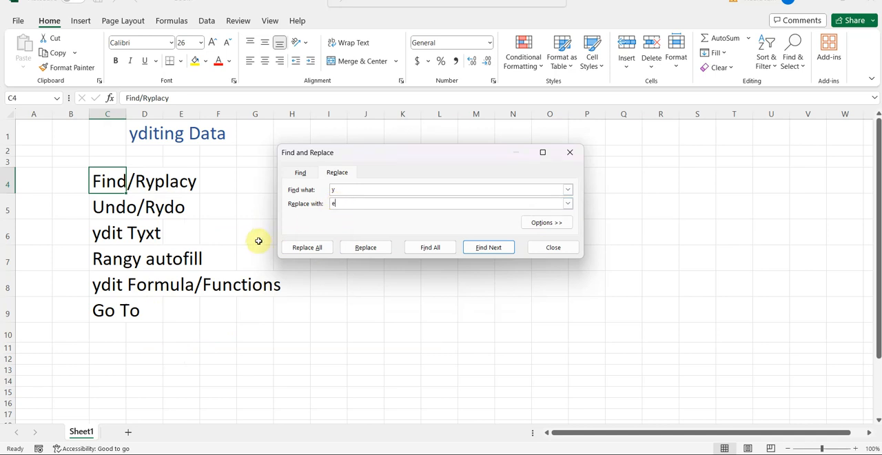
{"action": "left_click", "coordinate": [307, 248]}
{"action": "left_click", "coordinate": [448, 256]}
{"action": "left_click", "coordinate": [570, 153]}
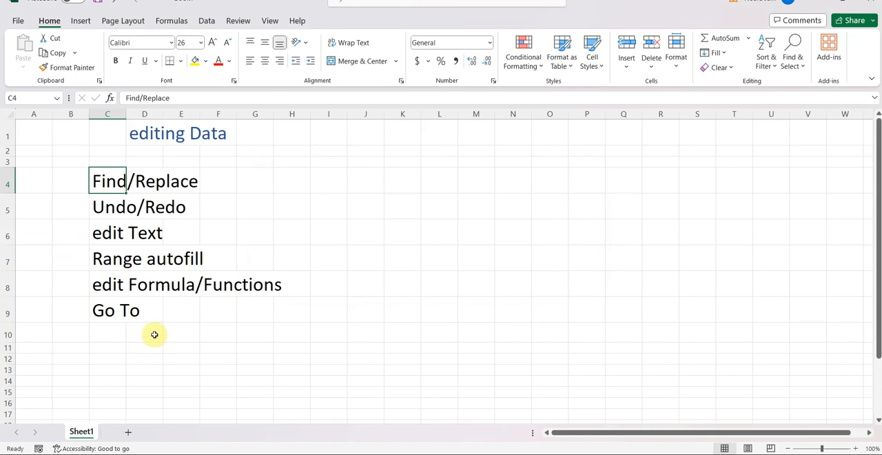
- Change the font color of the welcome text in I21:P22 to green
{"action": "left_click", "coordinate": [121, 215]}
{"action": "left_click_drag", "start_coordinate": [878, 266], "coordinate": [852, 351]}
{"action": "left_click_drag", "start_coordinate": [331, 390], "coordinate": [585, 402]}
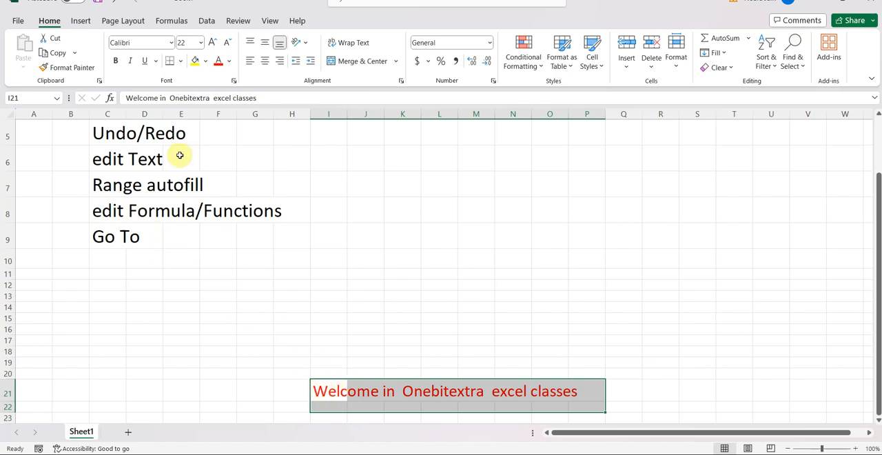
{"action": "left_click", "coordinate": [231, 61]}
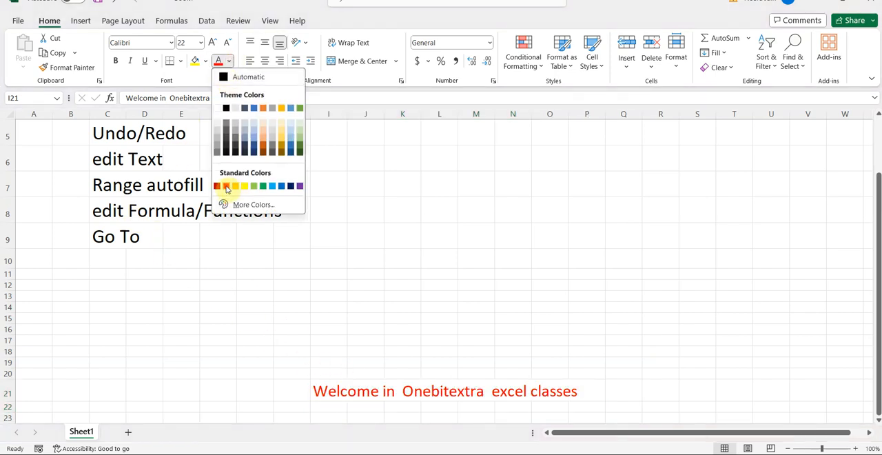
{"action": "left_click", "coordinate": [263, 186]}
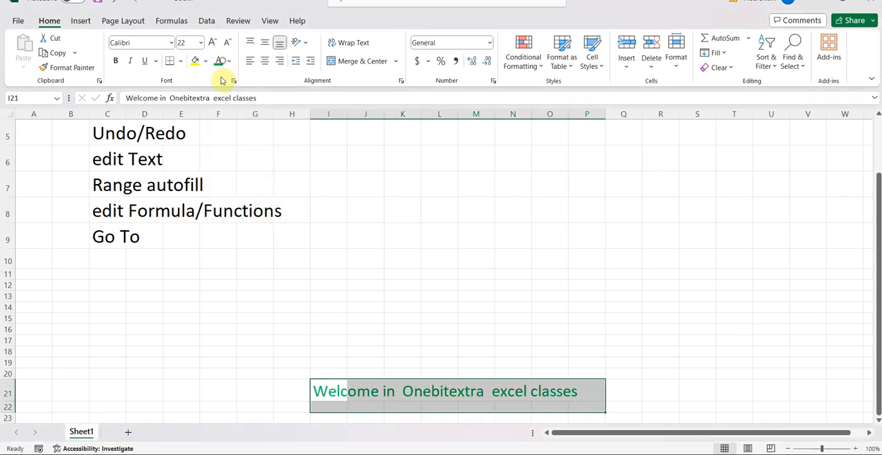
- Increase the welcome text's font size to 24
{"action": "left_click", "coordinate": [212, 42]}
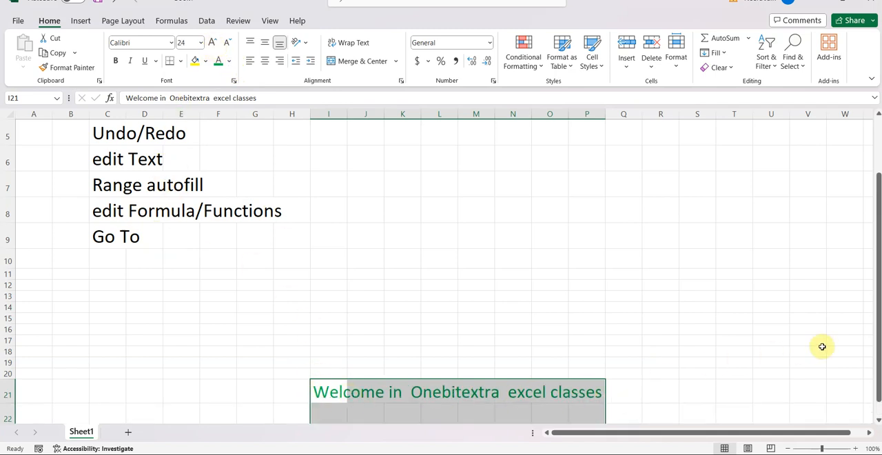
{"action": "left_click_drag", "start_coordinate": [868, 356], "coordinate": [870, 378]}
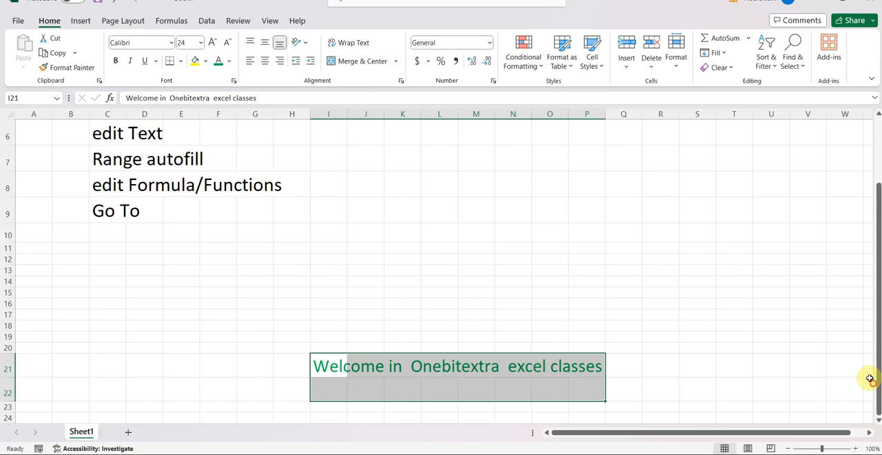
{"action": "left_click", "coordinate": [510, 295]}
- Undo the welcome text's font size and font color changes, then redo the color change
{"action": "left_click_drag", "start_coordinate": [349, 366], "coordinate": [585, 366]}
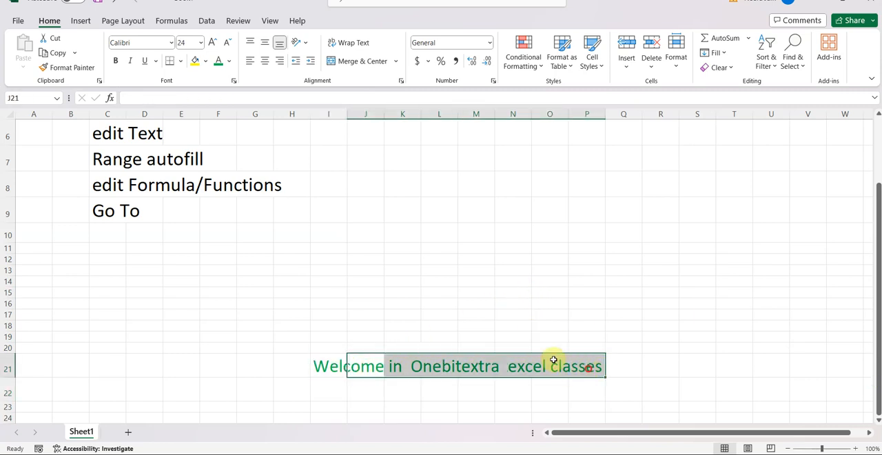
{"action": "left_click_drag", "start_coordinate": [315, 366], "coordinate": [589, 370]}
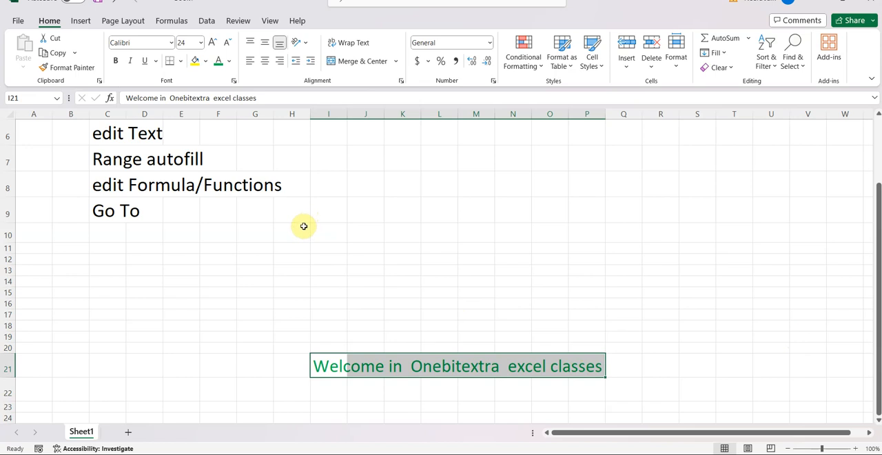
{"action": "left_click", "coordinate": [114, 2]}
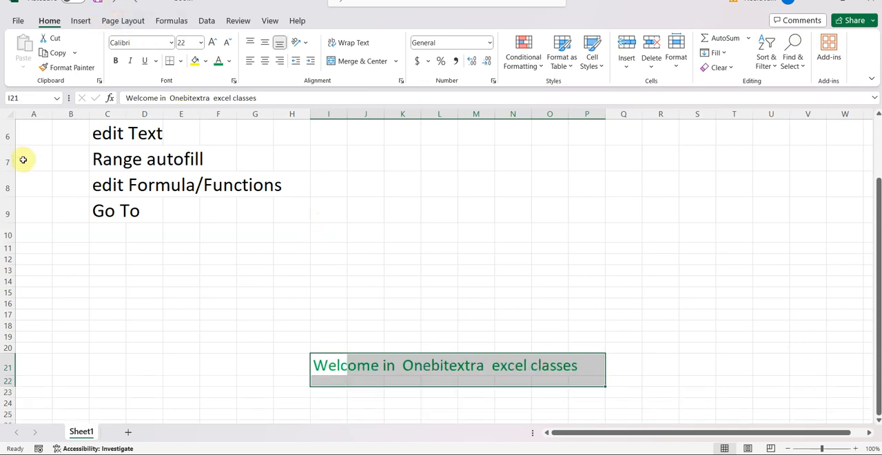
{"action": "left_click", "coordinate": [117, 2]}
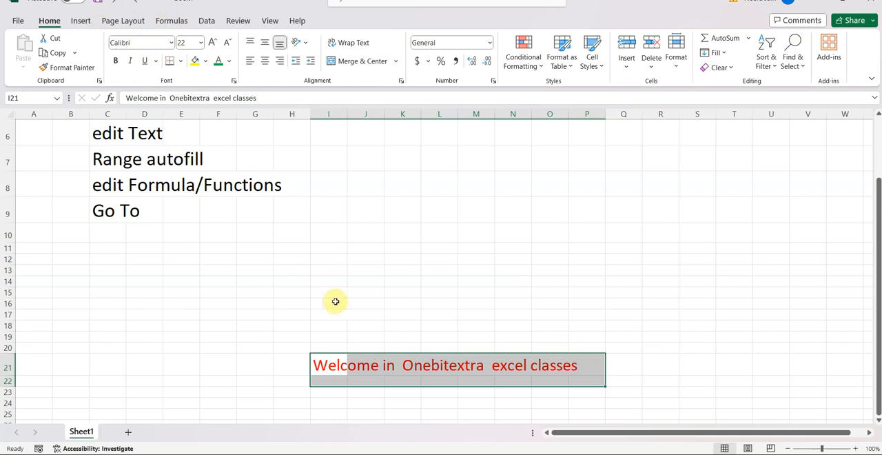
{"action": "left_click", "coordinate": [137, 3]}
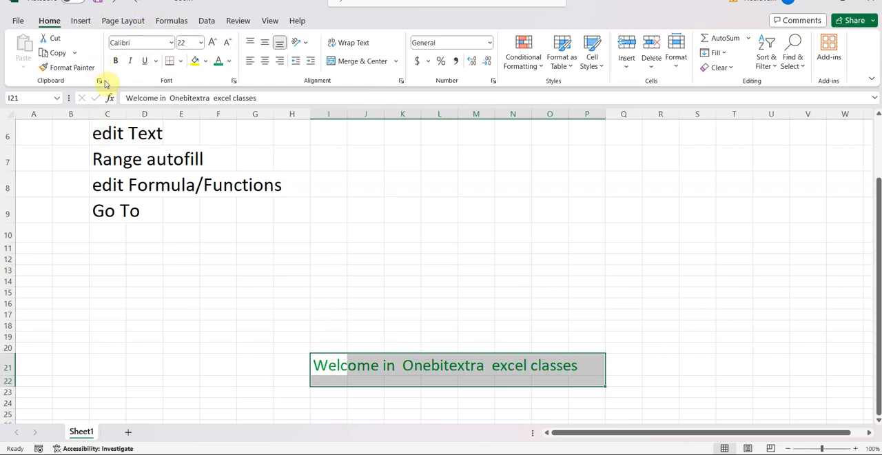
- Change the font color of the welcome text in row 21 back to Automatic
{"action": "left_click_drag", "start_coordinate": [875, 198], "coordinate": [870, 171]}
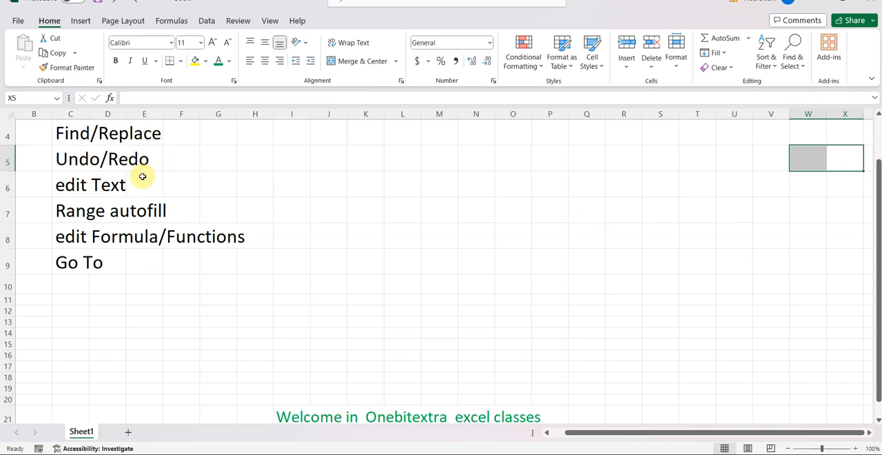
{"action": "left_click", "coordinate": [73, 186]}
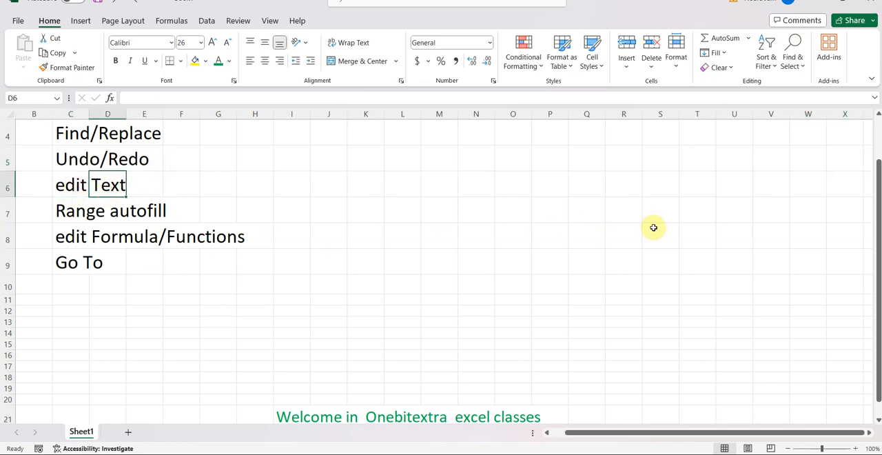
{"action": "left_click_drag", "start_coordinate": [875, 279], "coordinate": [870, 307]}
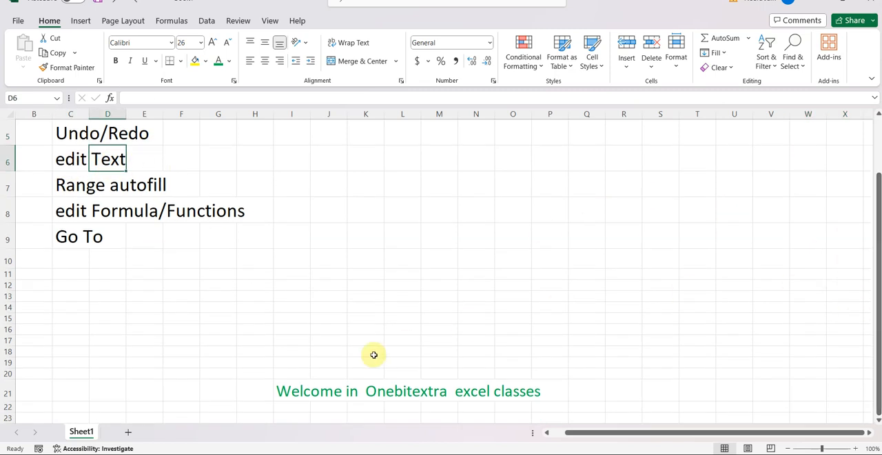
{"action": "left_click", "coordinate": [318, 390]}
{"action": "left_click", "coordinate": [290, 390]}
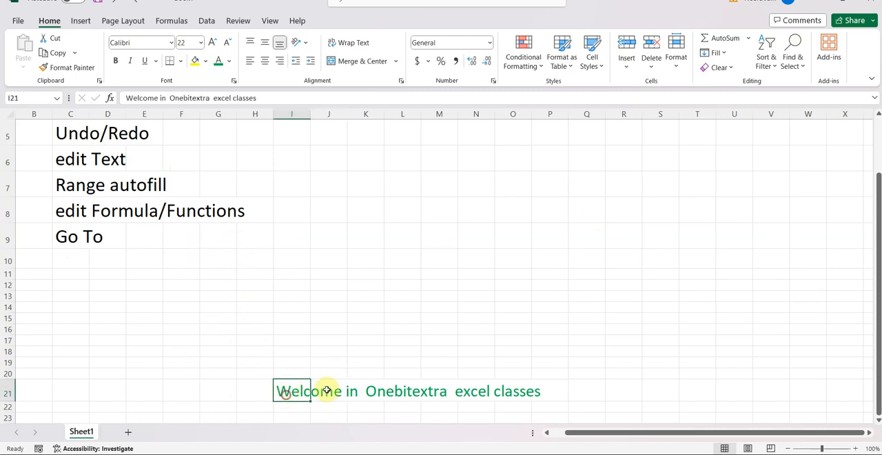
{"action": "left_click_drag", "start_coordinate": [295, 392], "coordinate": [540, 390]}
{"action": "left_click", "coordinate": [228, 61]}
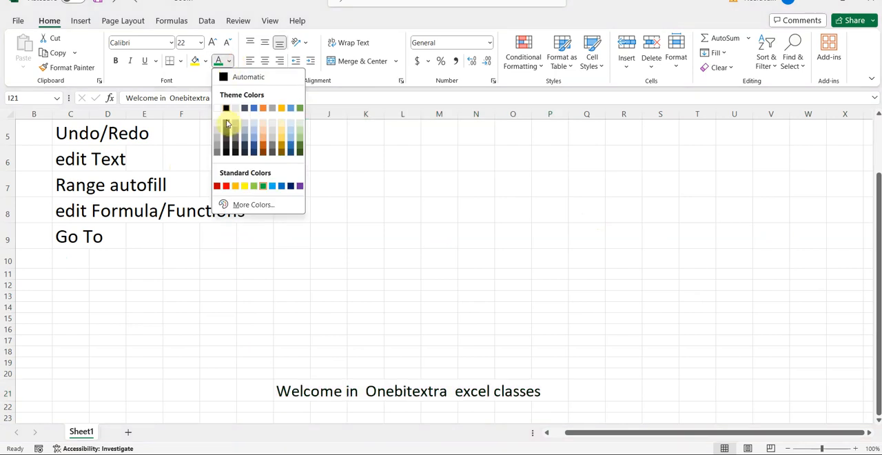
{"action": "left_click", "coordinate": [224, 77]}
{"action": "left_click", "coordinate": [339, 319]}
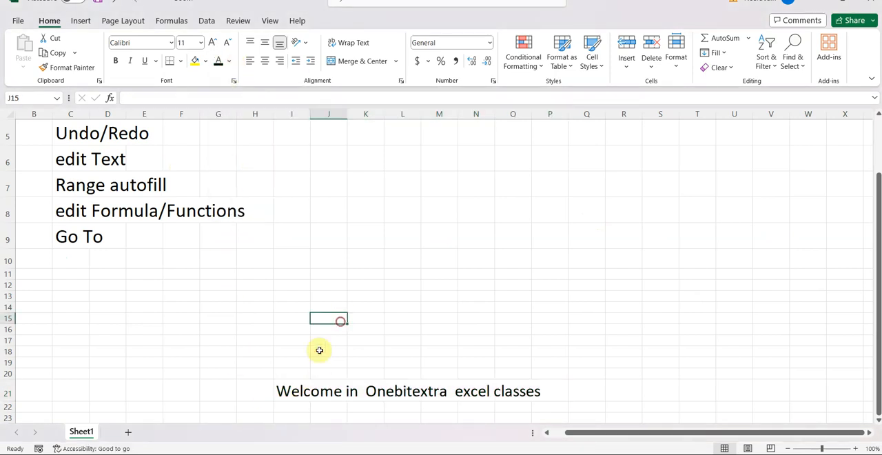
- Delete the word "Welcome" from the text inside cell I21
{"action": "left_click", "coordinate": [291, 393]}
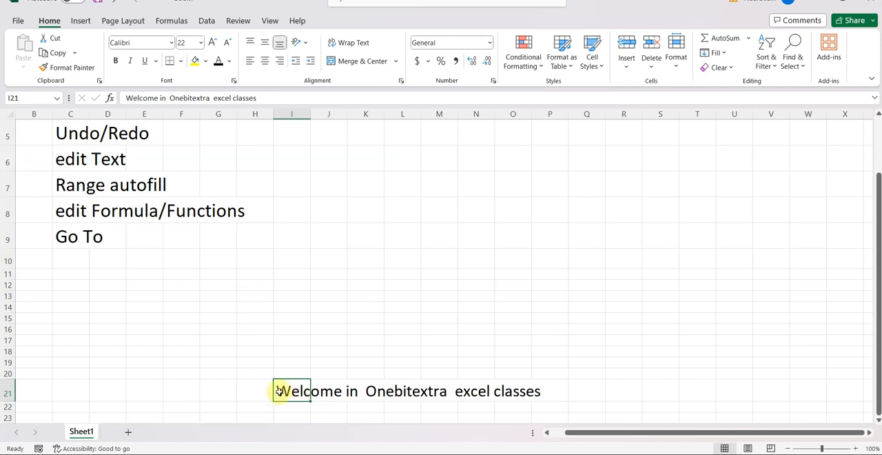
{"action": "double_click", "coordinate": [279, 391]}
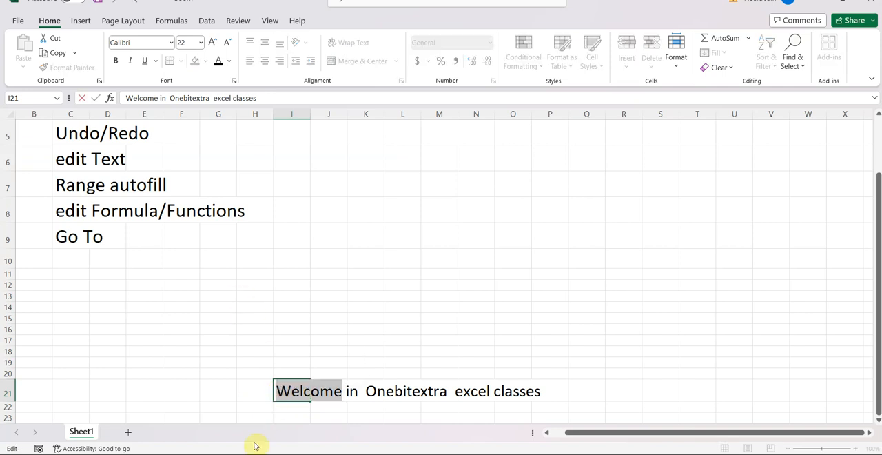
{"action": "left_click", "coordinate": [280, 397]}
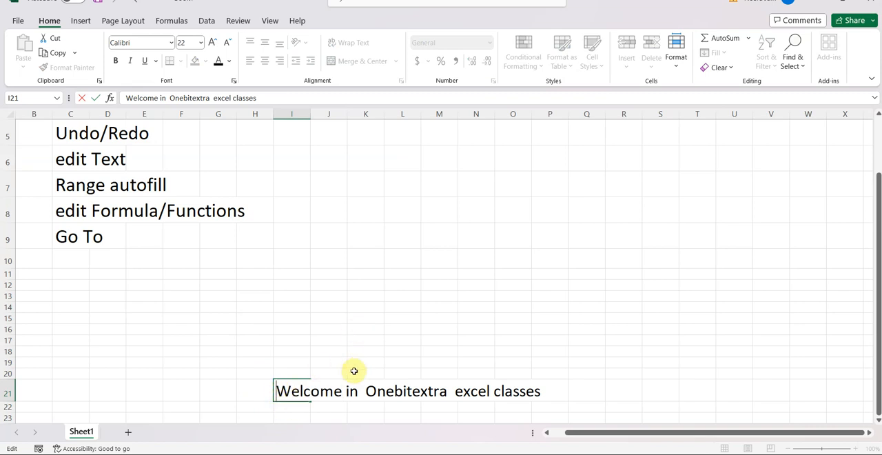
{"action": "left_click", "coordinate": [341, 394]}
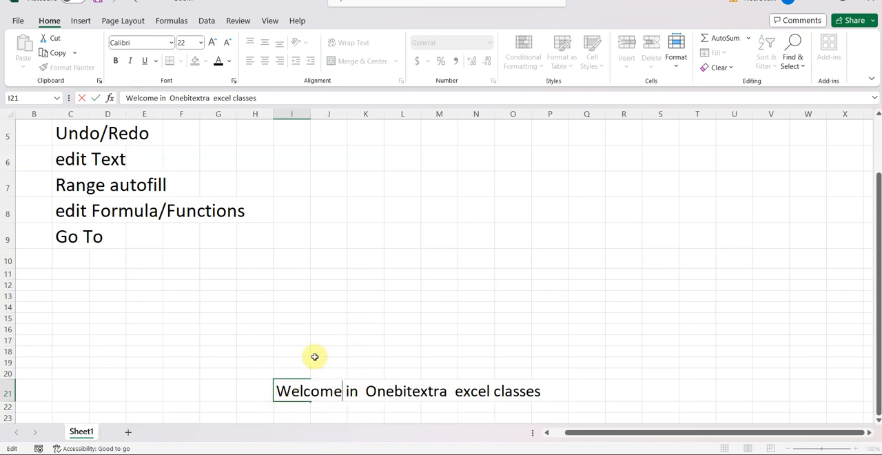
{"action": "key", "text": "BackSpace"}
{"action": "key", "text": "BackSpace"}
{"action": "key", "text": "BackSpace"}
{"action": "key", "text": "BackSpace"}
{"action": "key", "text": "BackSpace"}
{"action": "key", "text": "BackSpace"}
{"action": "key", "text": "BackSpace"}
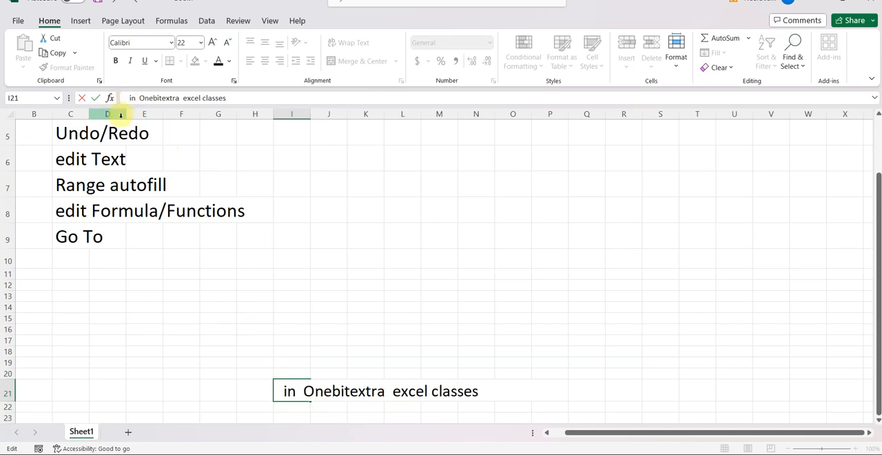
- Retype "Welcome" before "in Onebitextra excel classes" in cell I21 and commit the edit
{"action": "type", "text": "W"}
{"action": "type", "text": "el"}
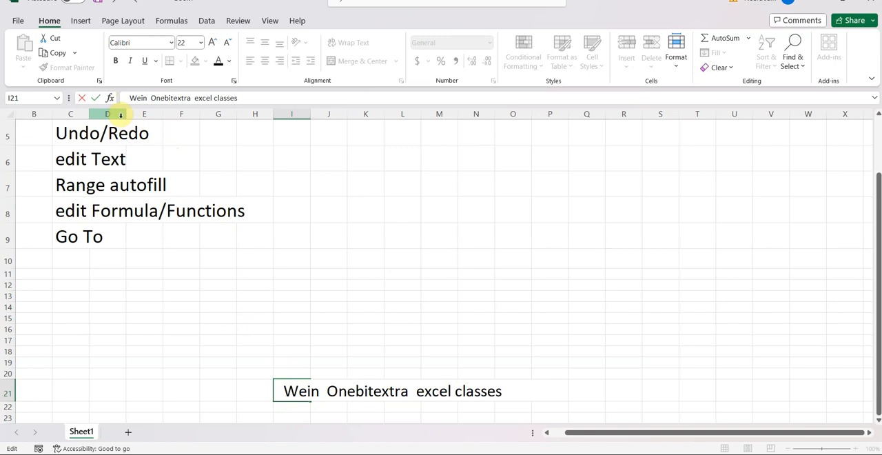
{"action": "type", "text": "come"}
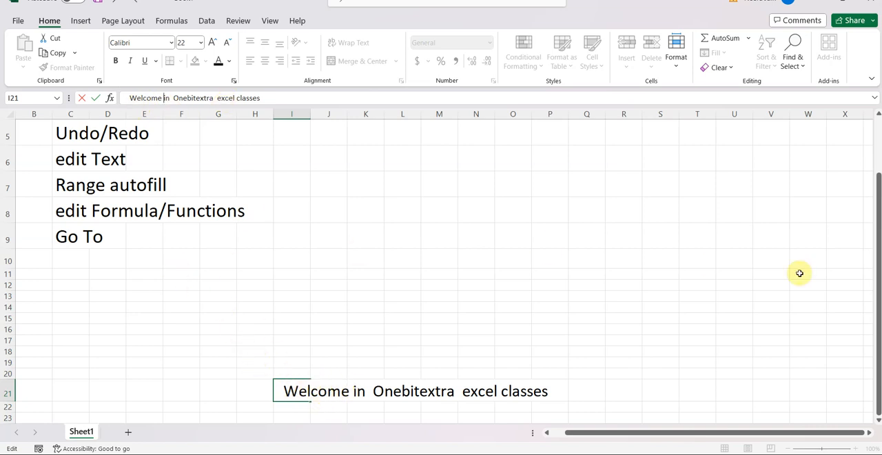
{"action": "left_click", "coordinate": [877, 115]}
{"action": "left_click", "coordinate": [878, 115]}
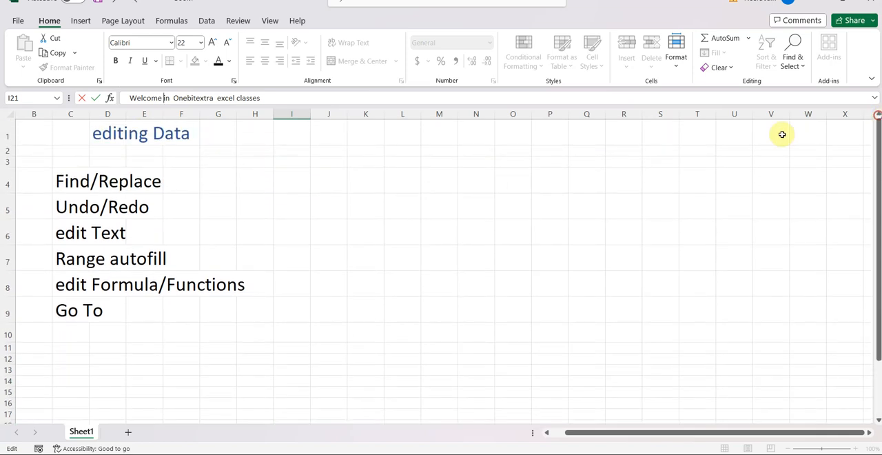
{"action": "left_click", "coordinate": [89, 262]}
- Enter 10 in L4 and 20 in L5, and autofill the number series down to L13
{"action": "left_click_drag", "start_coordinate": [90, 262], "coordinate": [79, 262]}
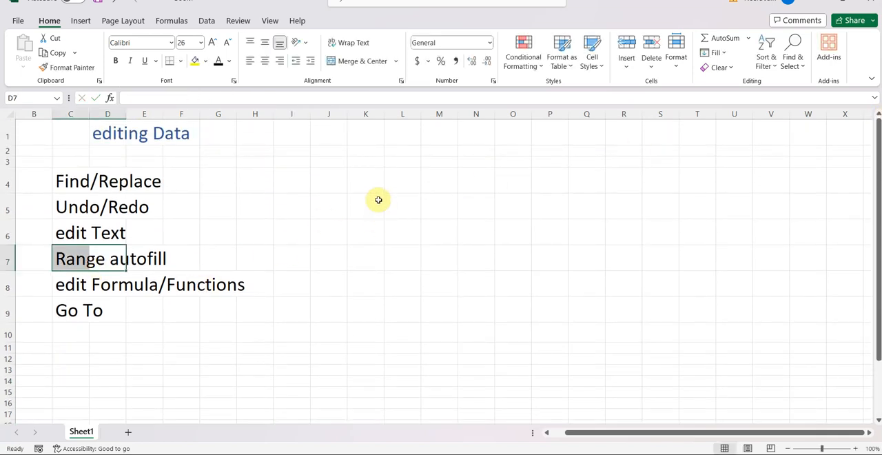
{"action": "left_click", "coordinate": [408, 179]}
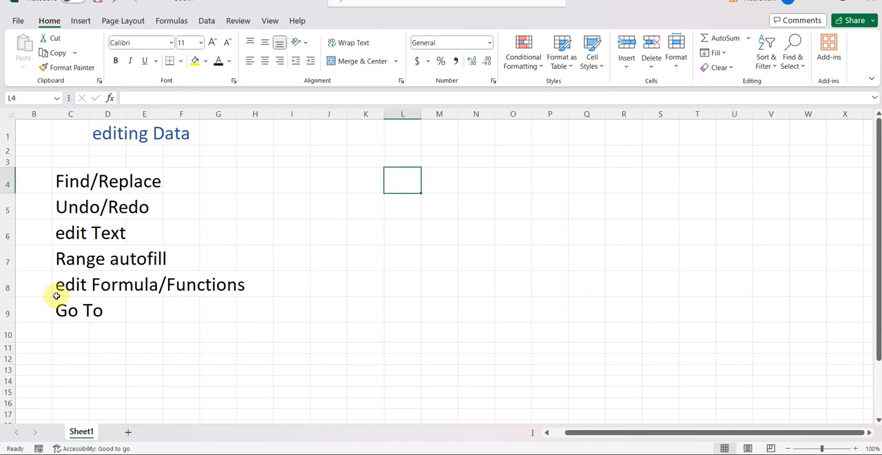
{"action": "left_click", "coordinate": [403, 186]}
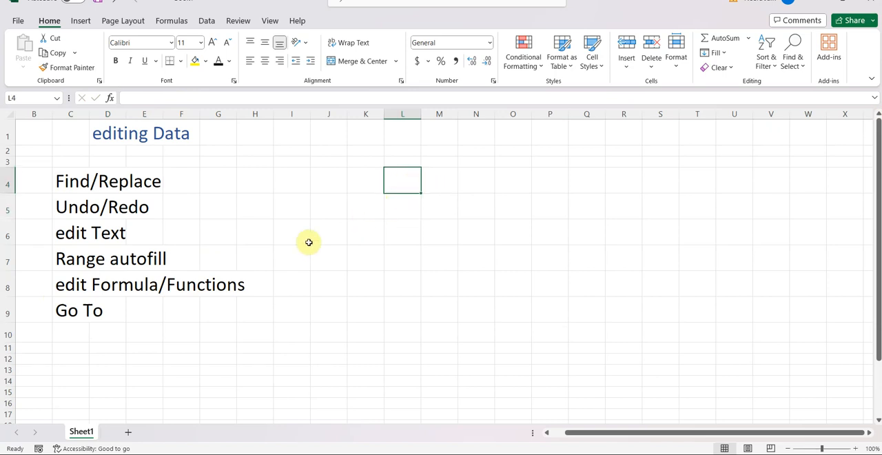
{"action": "type", "text": "10"}
{"action": "key", "text": "Return"}
{"action": "type", "text": "20"}
{"action": "key", "text": "Return"}
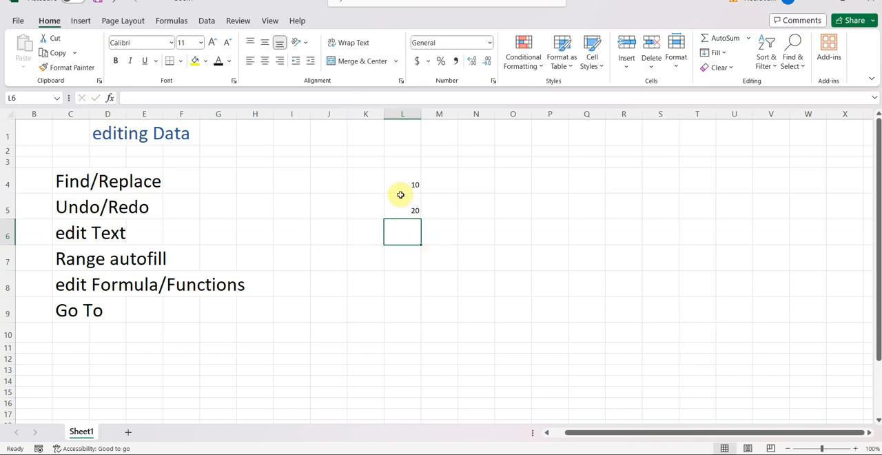
{"action": "left_click_drag", "start_coordinate": [409, 180], "coordinate": [404, 213]}
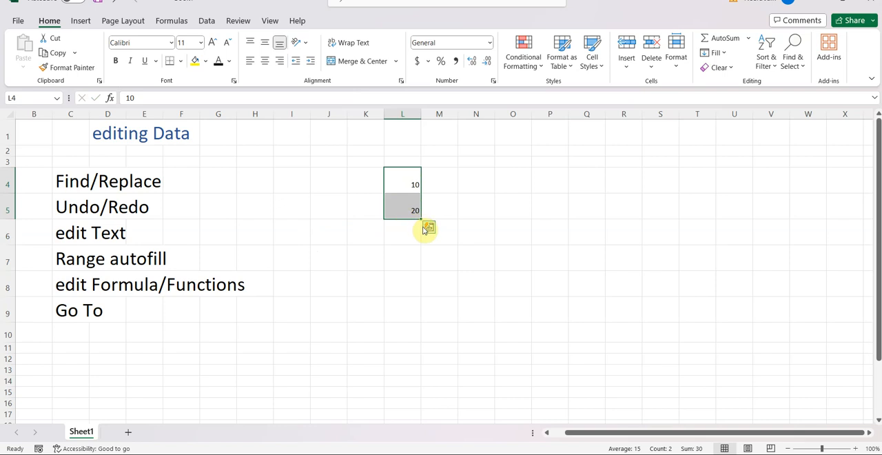
{"action": "left_click_drag", "start_coordinate": [421, 219], "coordinate": [417, 373]}
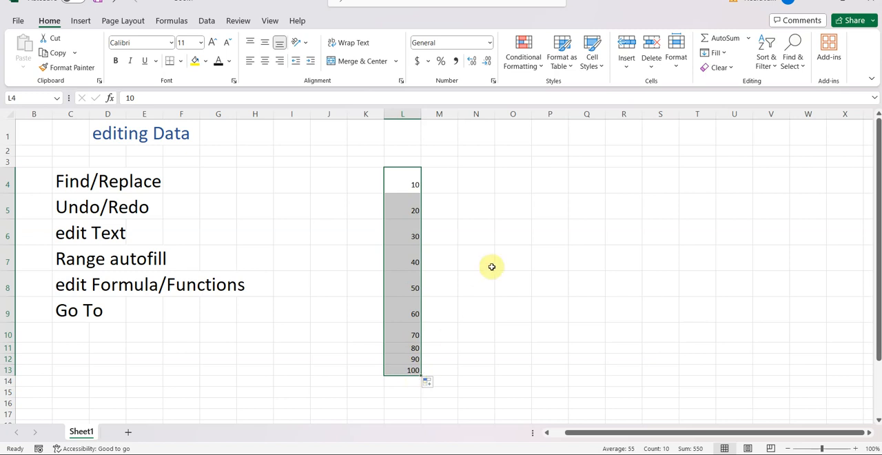
- Enter "sun" in M4 and "mon" in M5, and autofill the short weekday names down to M13
{"action": "left_click", "coordinate": [448, 183]}
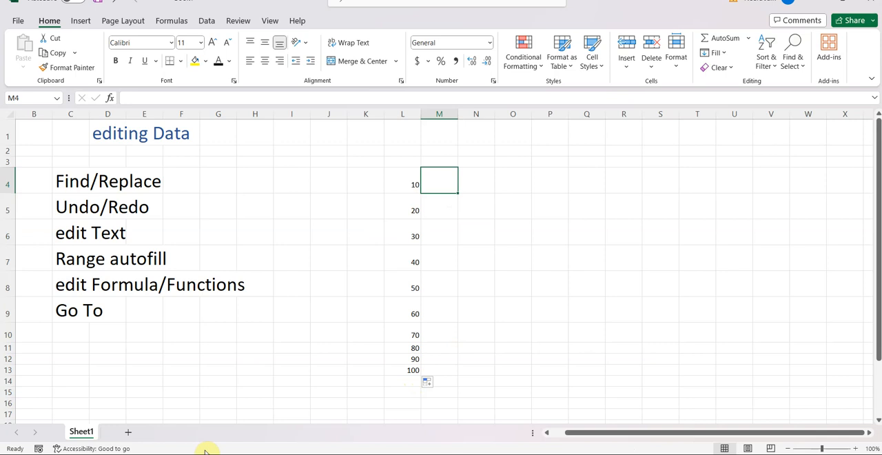
{"action": "type", "text": "sun"}
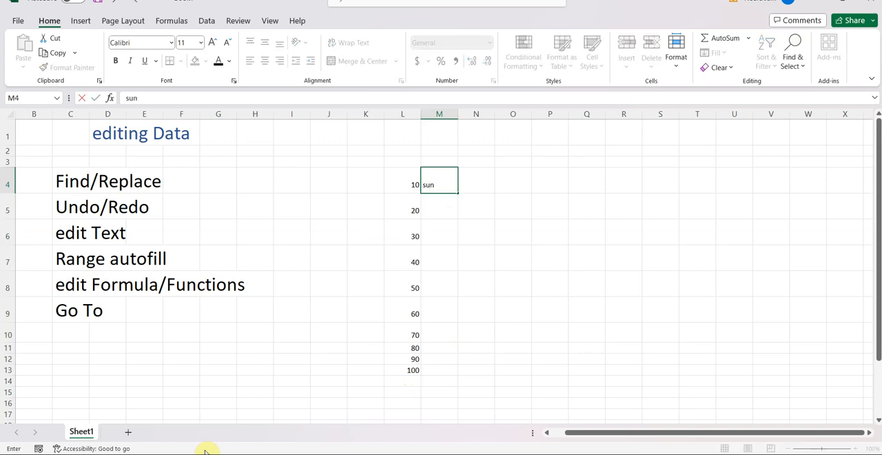
{"action": "key", "text": "Return"}
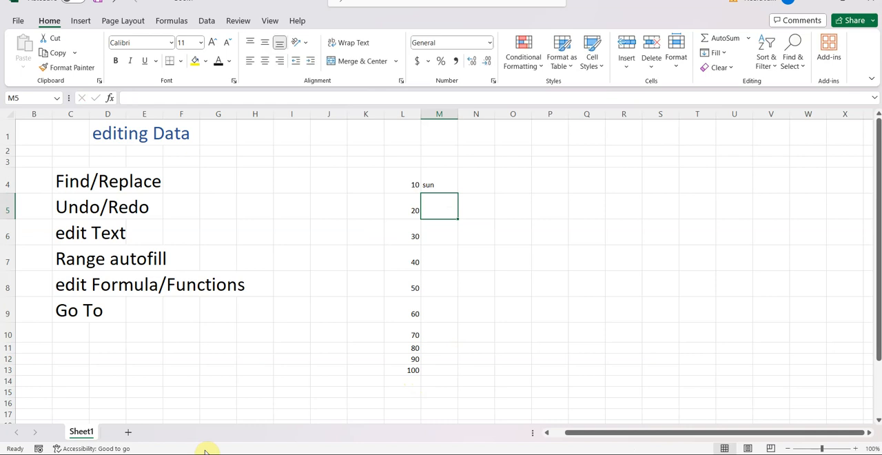
{"action": "type", "text": "mon"}
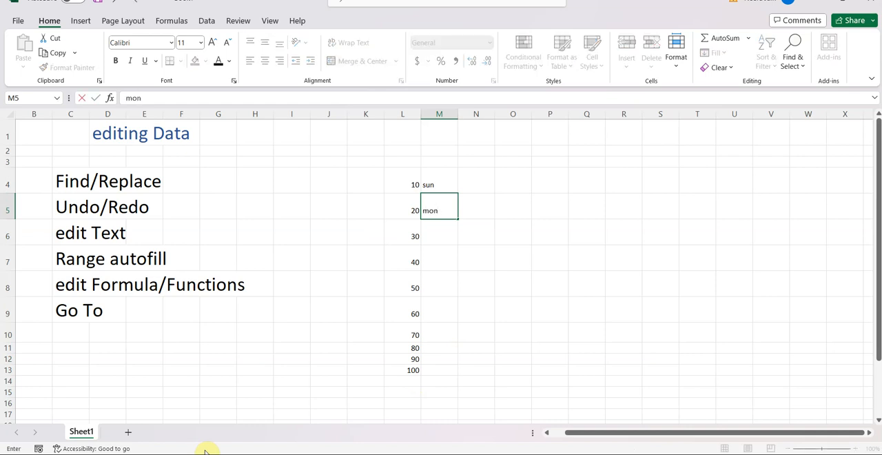
{"action": "key", "text": "Return"}
{"action": "left_click_drag", "start_coordinate": [443, 188], "coordinate": [461, 378]}
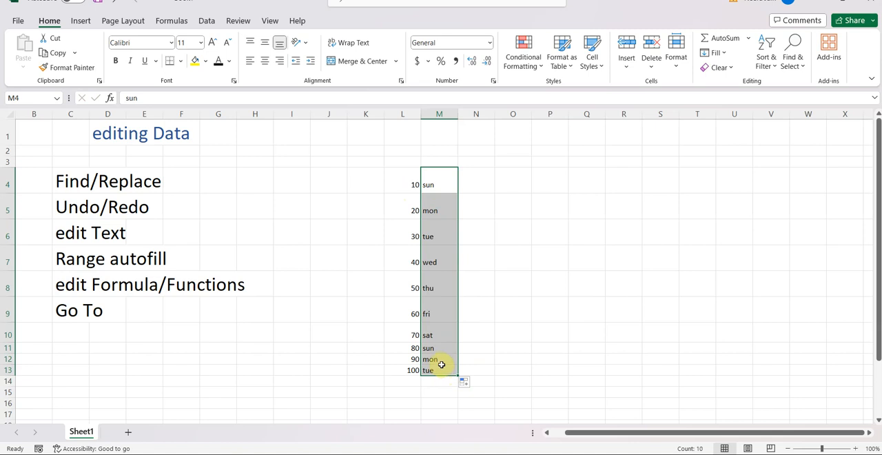
- Enter the full weekday name in N4, correcting the mistyped "dunday" to "sunday"
{"action": "left_click", "coordinate": [487, 177]}
{"action": "type", "text": "dunday"}
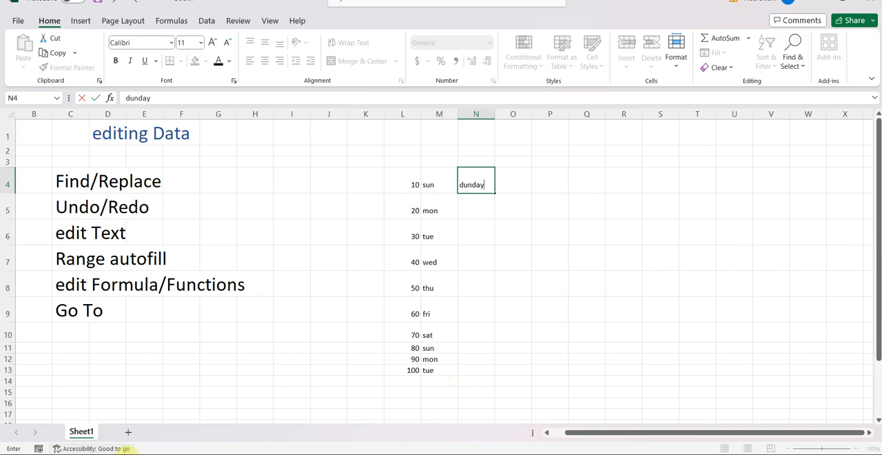
{"action": "key", "text": "Return"}
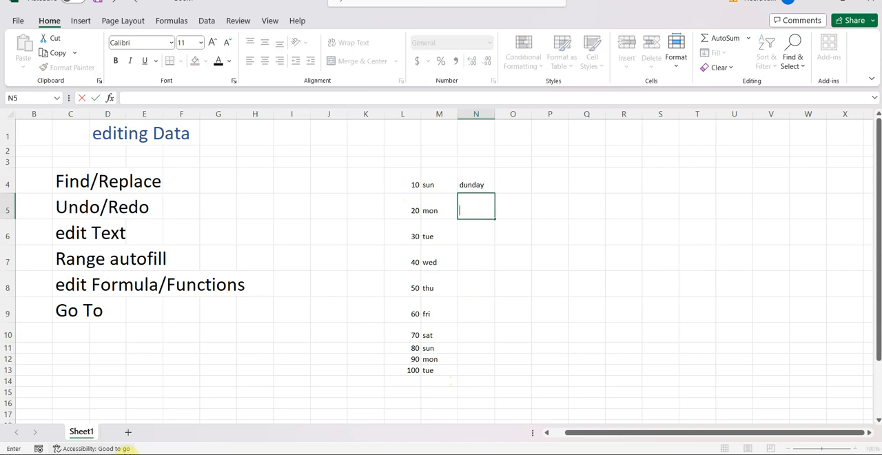
{"action": "left_click", "coordinate": [482, 186]}
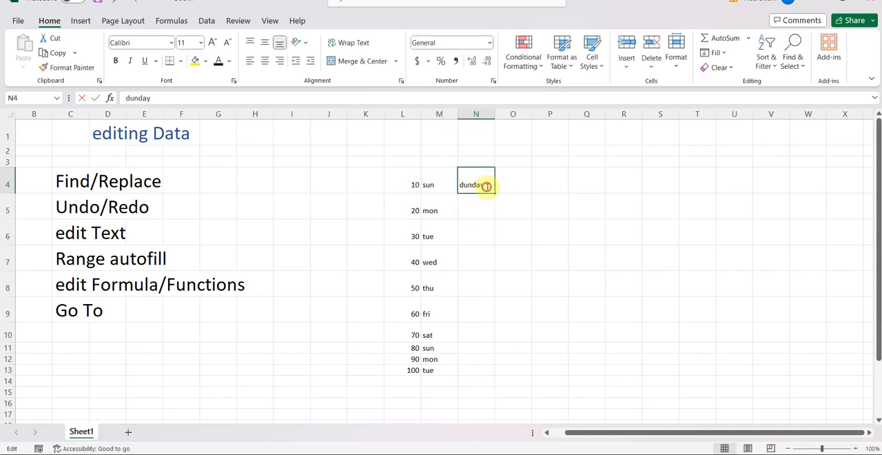
{"action": "double_click", "coordinate": [486, 185]}
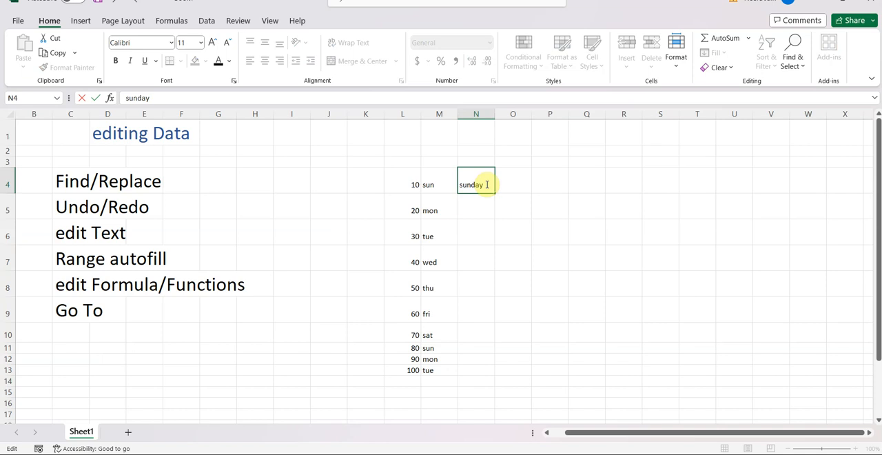
{"action": "key", "text": "Return"}
- Enter "monday" in N5 and autofill the full weekday names from N4:N5 down to N13
{"action": "type", "text": "monday"}
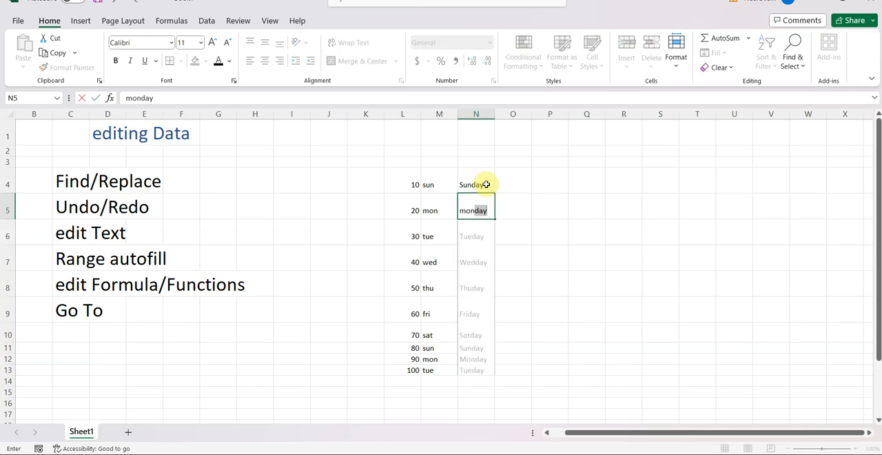
{"action": "left_click", "coordinate": [486, 235]}
{"action": "left_click_drag", "start_coordinate": [479, 184], "coordinate": [478, 211]}
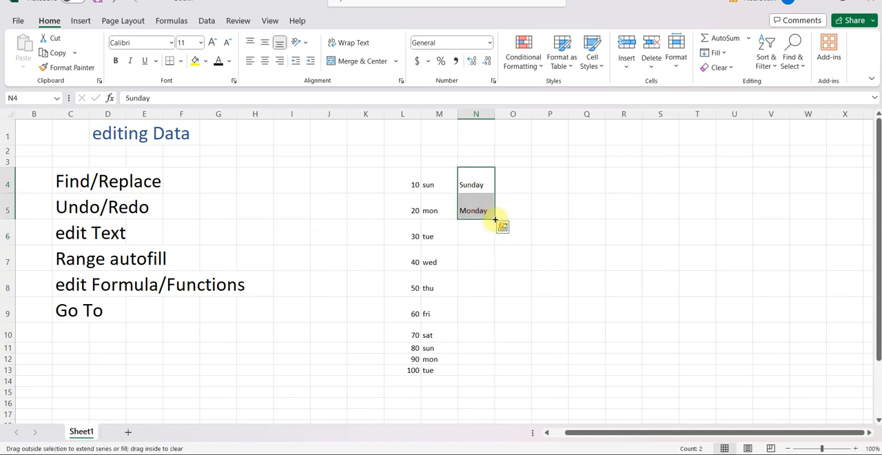
{"action": "left_click_drag", "start_coordinate": [495, 222], "coordinate": [481, 374]}
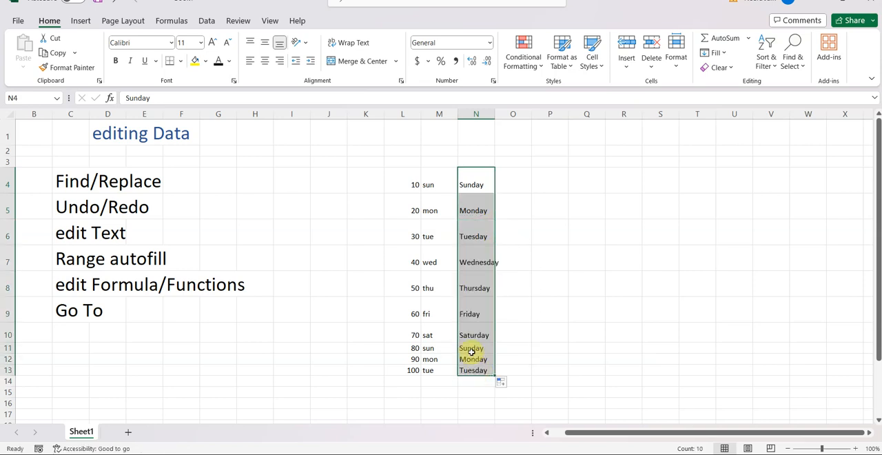
- Enter "jan" in O4 and "feb" in O5, and autofill the short month names down to O13
{"action": "left_click", "coordinate": [510, 184]}
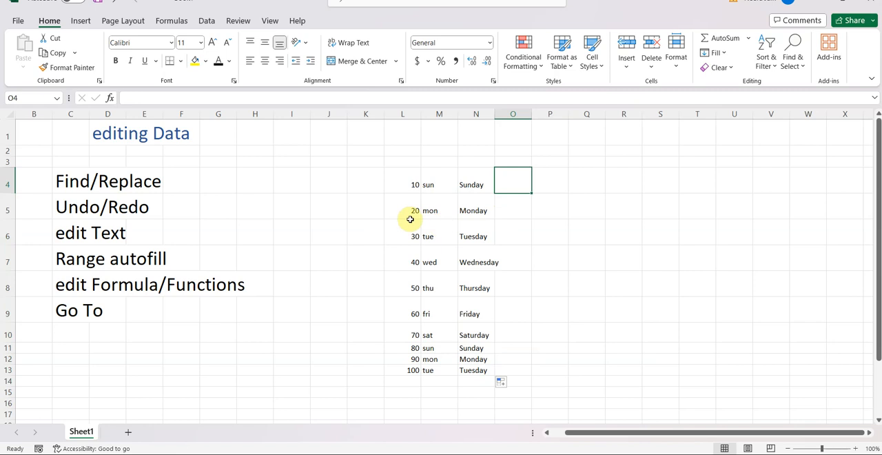
{"action": "type", "text": "jan"}
{"action": "key", "text": "Return"}
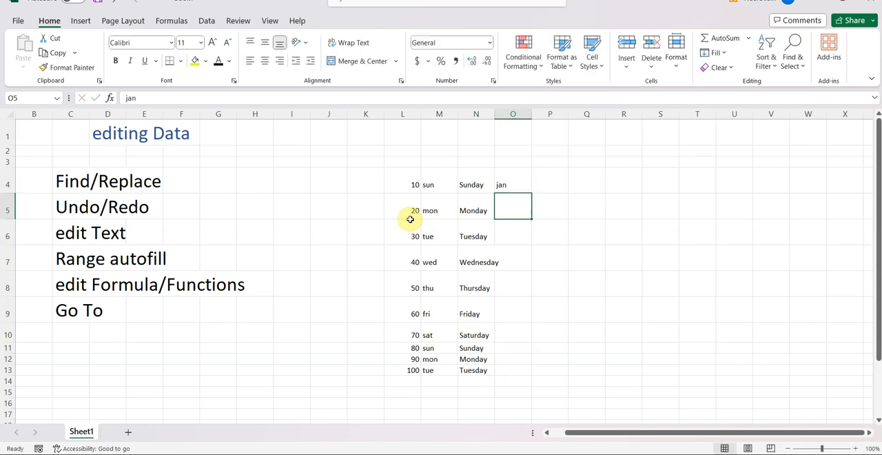
{"action": "type", "text": "fe"}
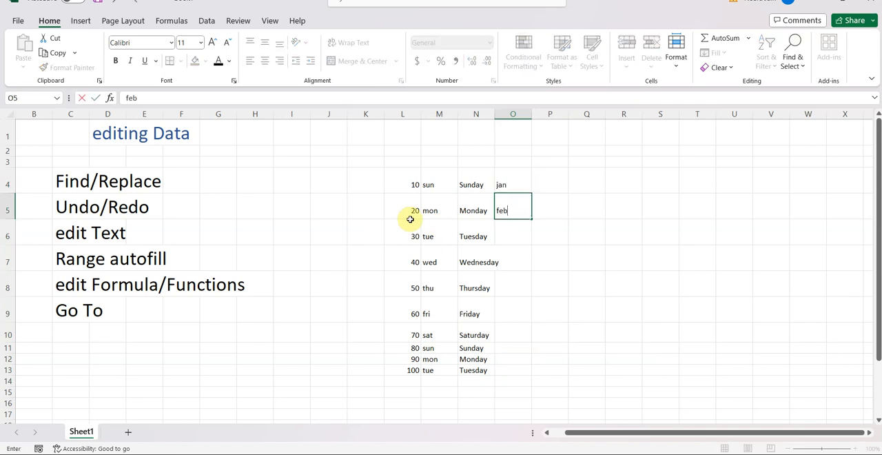
{"action": "type", "text": "b"}
{"action": "left_click", "coordinate": [510, 238]}
{"action": "left_click_drag", "start_coordinate": [508, 182], "coordinate": [531, 379]}
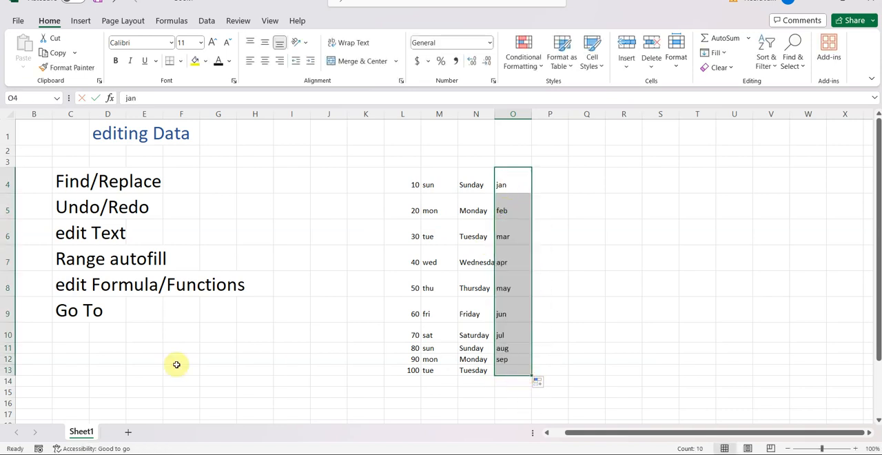
{"action": "mouse_move", "coordinate": [39, 453]}
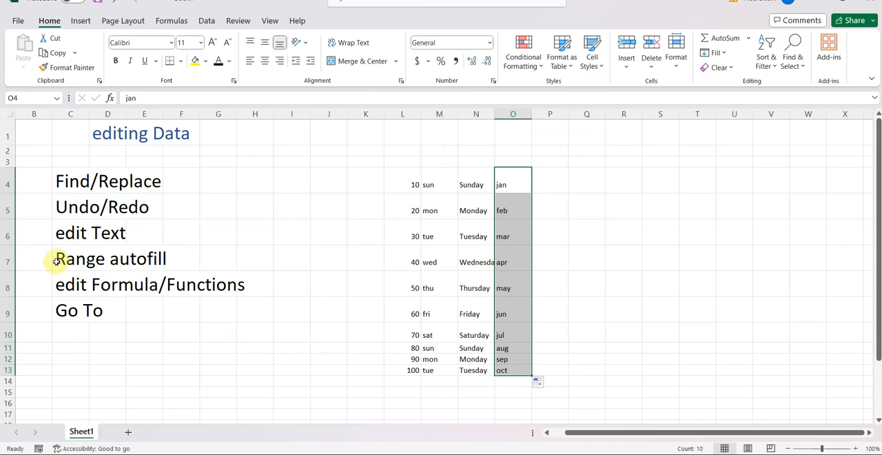
- Total the numbers L4:L13 in L14 with AutoSum, and check the summed range against the resulting formula
{"action": "left_click", "coordinate": [78, 284]}
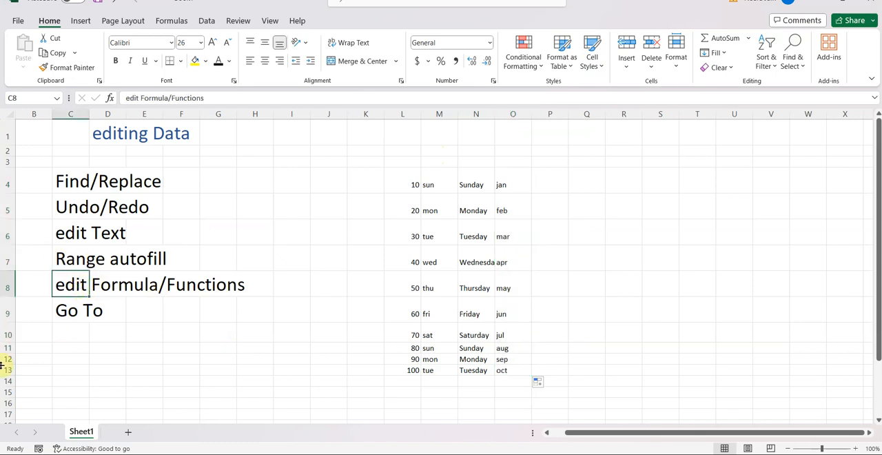
{"action": "left_click", "coordinate": [413, 382]}
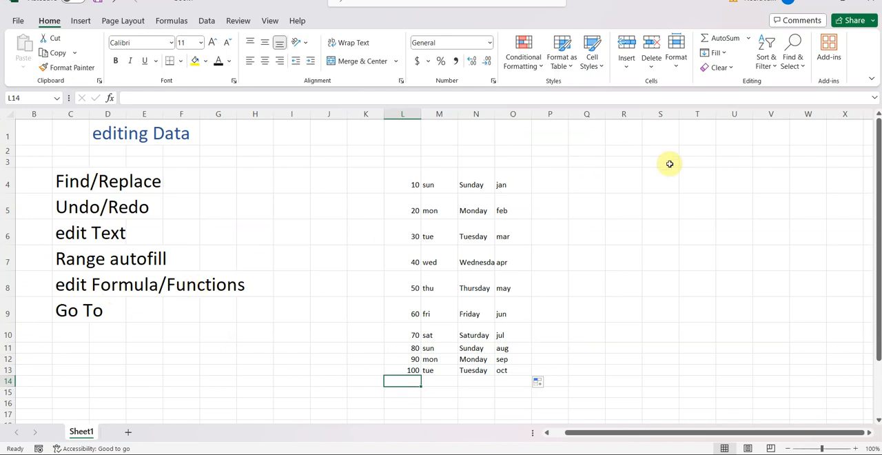
{"action": "left_click", "coordinate": [705, 40]}
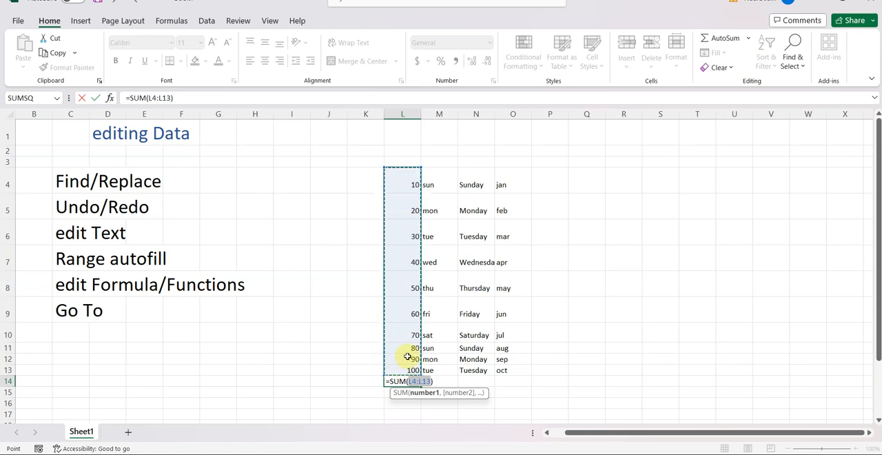
{"action": "key", "text": "Return"}
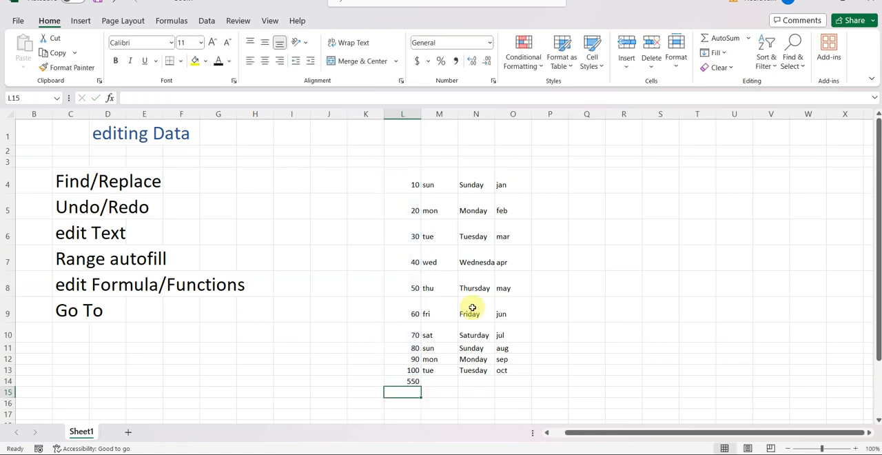
{"action": "left_click", "coordinate": [407, 381]}
{"action": "left_click_drag", "start_coordinate": [414, 186], "coordinate": [416, 366]}
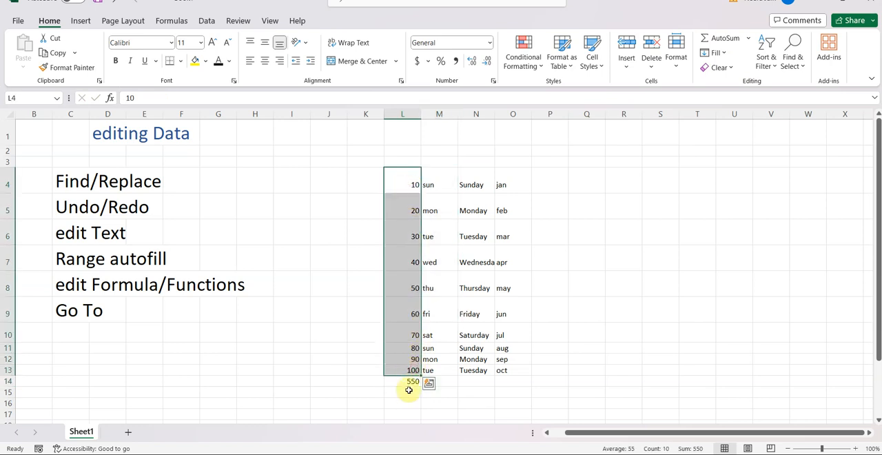
{"action": "left_click", "coordinate": [407, 384]}
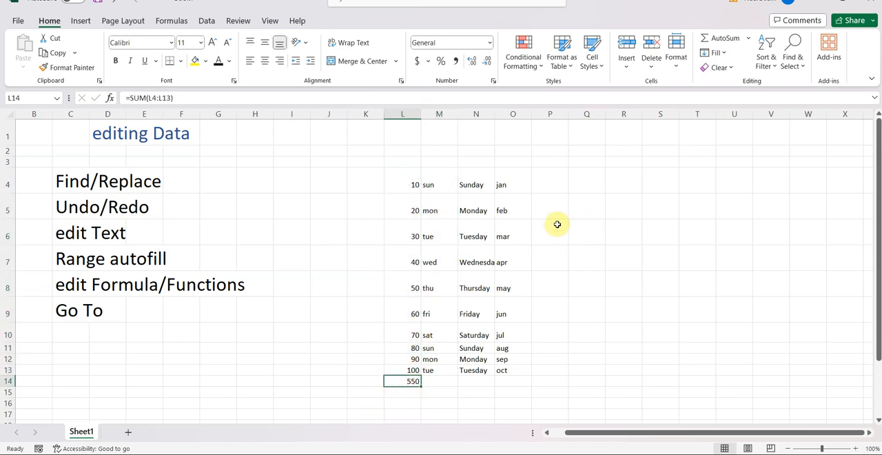
- Enter the addition formula =L4+L5+L6 in Q5 and compare it with the SUM formula in L14
{"action": "left_click", "coordinate": [587, 206]}
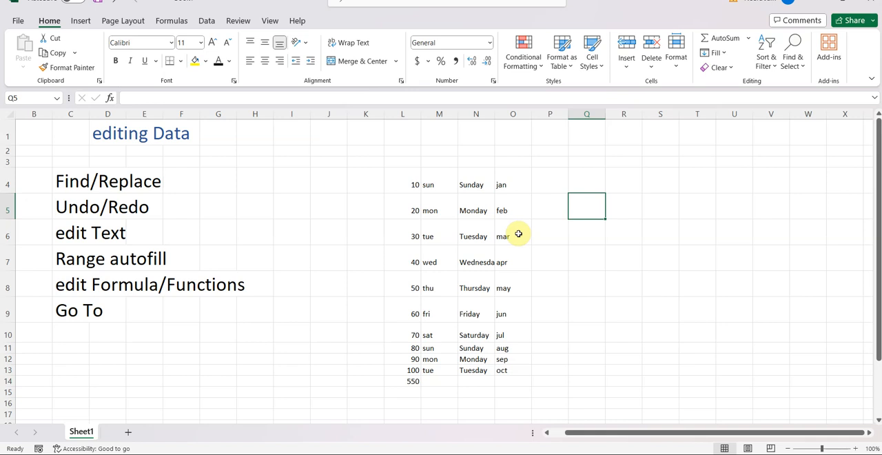
{"action": "type", "text": "="}
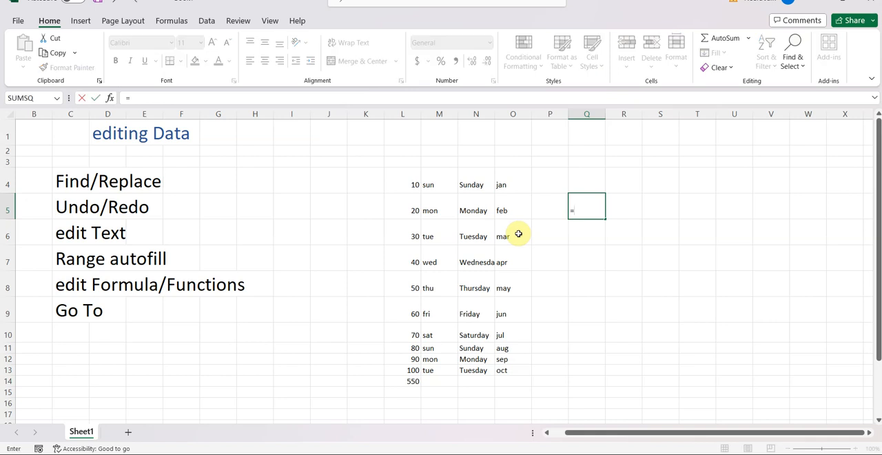
{"action": "left_click", "coordinate": [412, 182]}
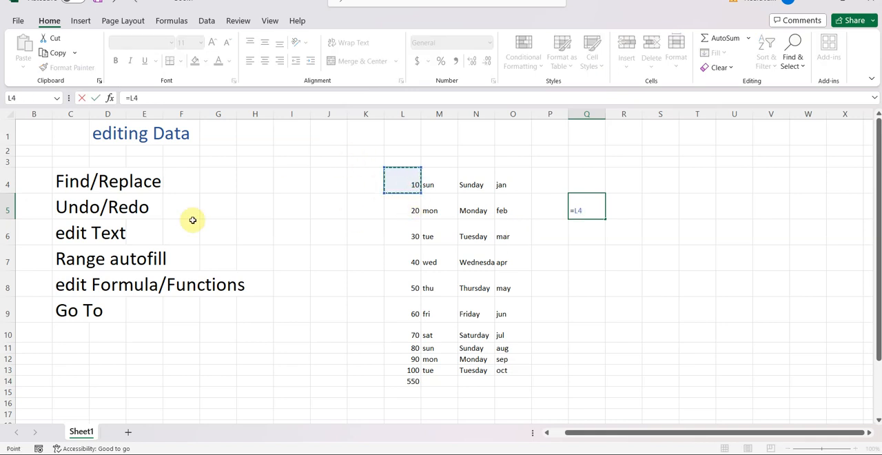
{"action": "type", "text": "+"}
{"action": "left_click", "coordinate": [412, 206]}
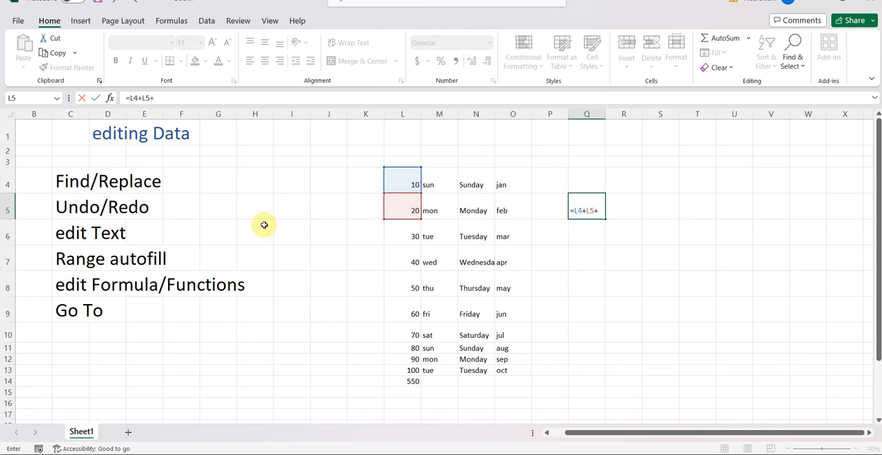
{"action": "left_click", "coordinate": [408, 234]}
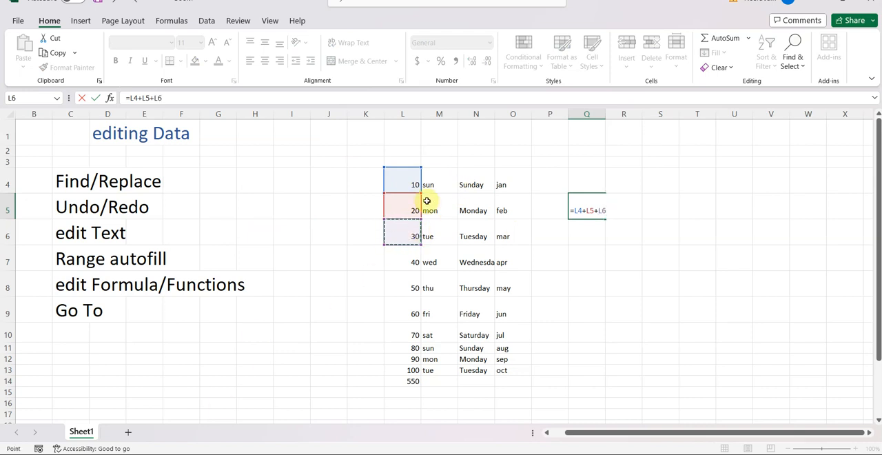
{"action": "left_click_drag", "start_coordinate": [583, 213], "coordinate": [590, 213]}
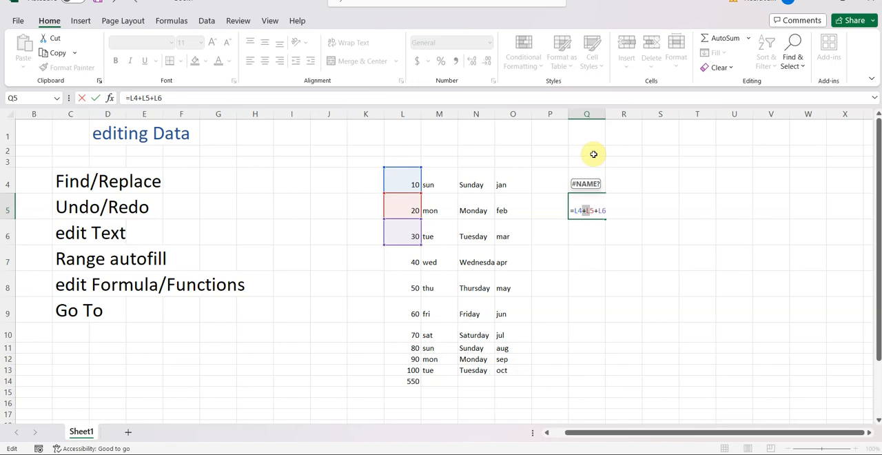
{"action": "key", "text": "Return"}
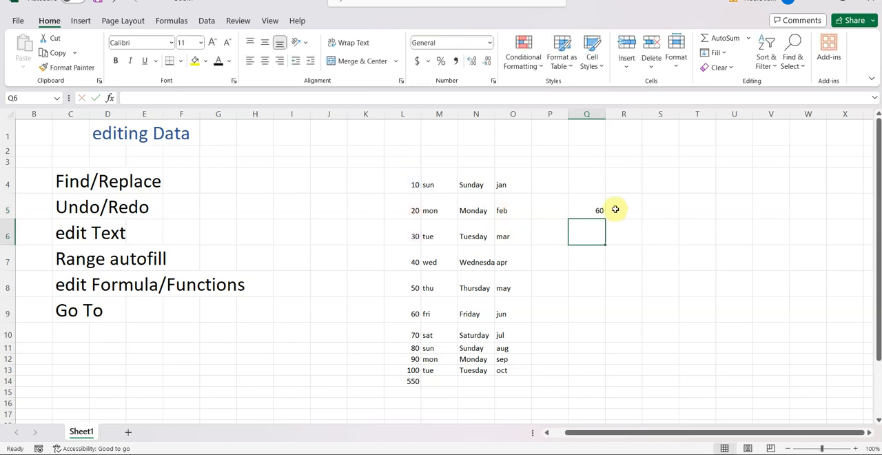
{"action": "left_click", "coordinate": [592, 207]}
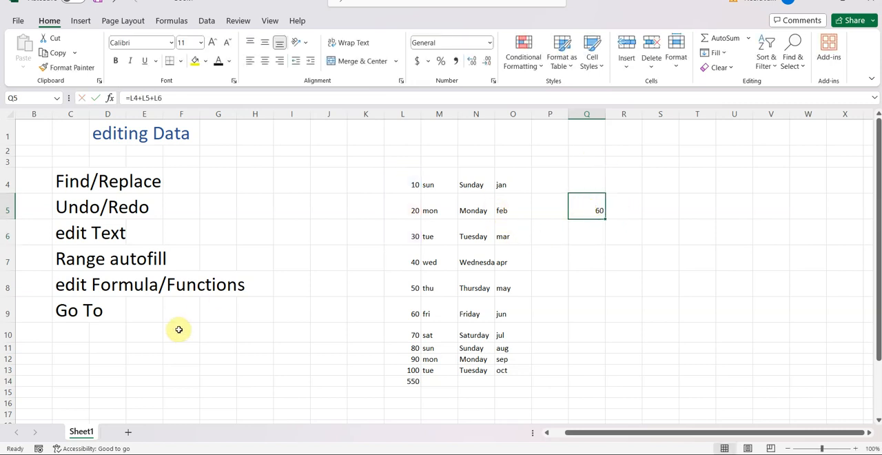
{"action": "left_click", "coordinate": [414, 381]}
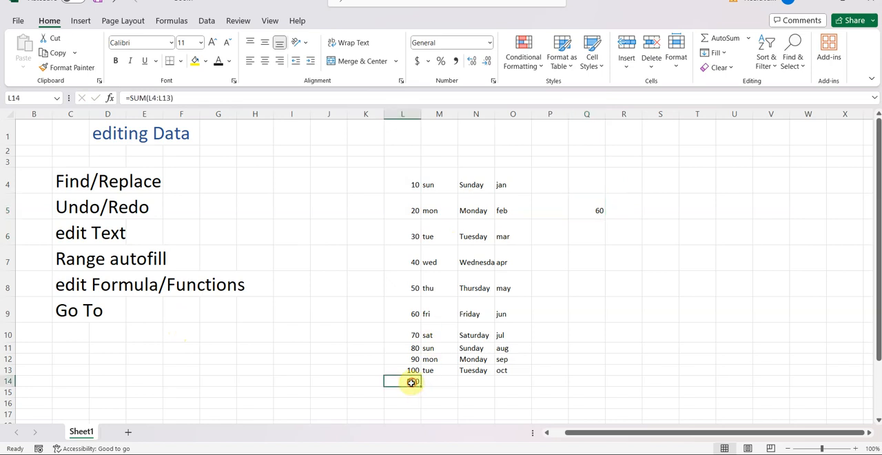
{"action": "left_click", "coordinate": [584, 208]}
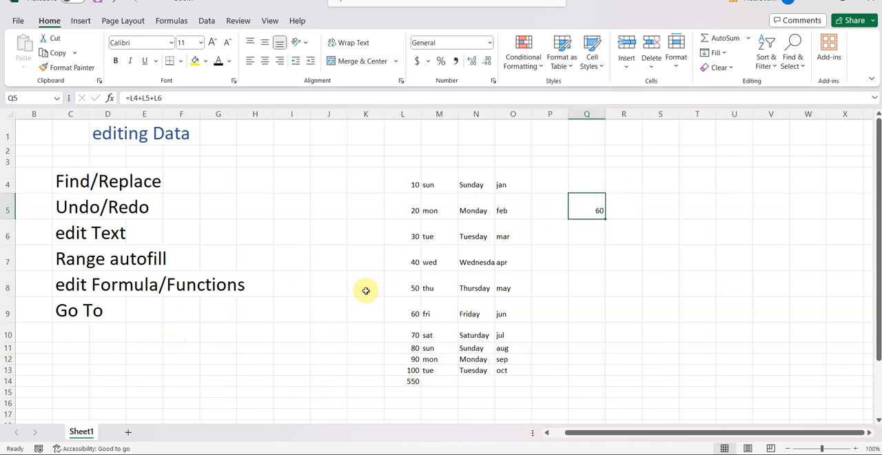
- Enter =SUM(L4:L6) in Q6 and compare this function with the addition formula in Q5
{"action": "left_click", "coordinate": [594, 234]}
{"action": "type", "text": "="}
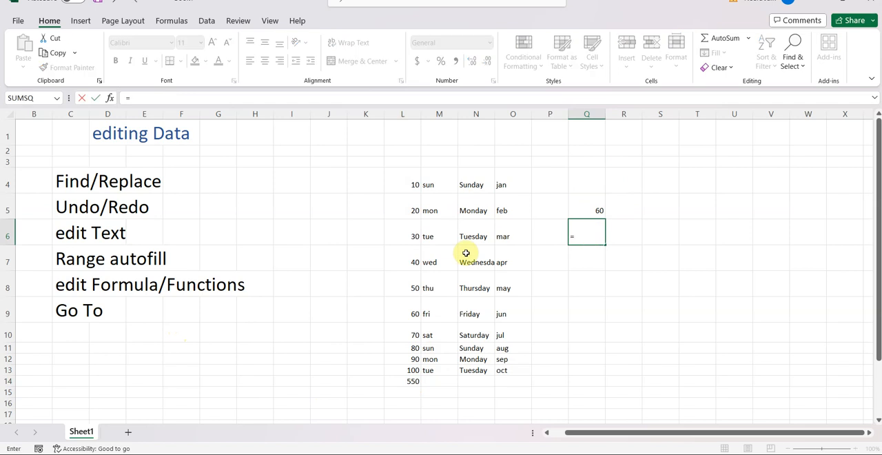
{"action": "type", "text": "sum"}
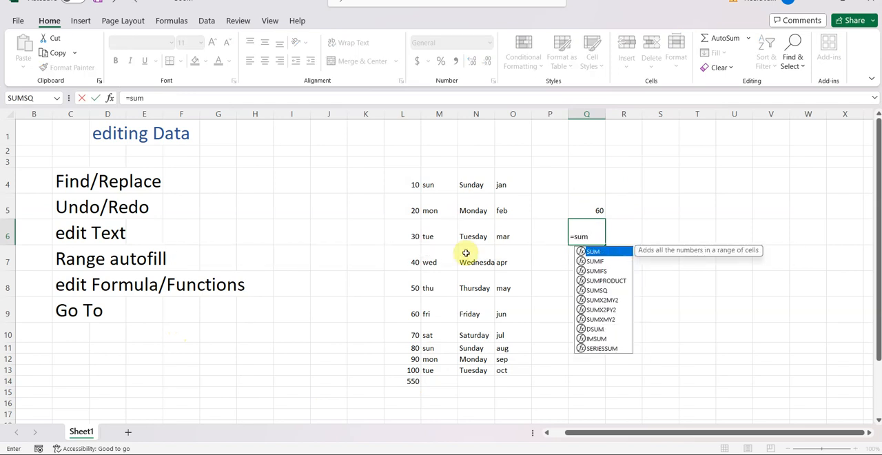
{"action": "type", "text": "("}
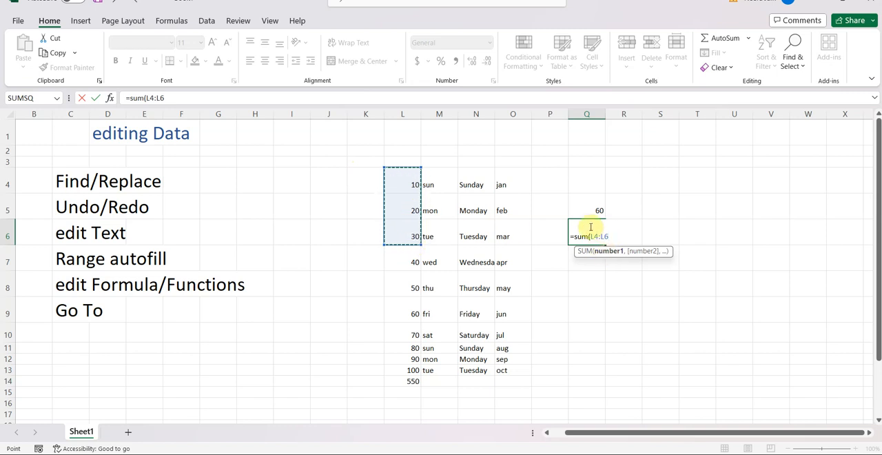
{"action": "type", "text": ")"}
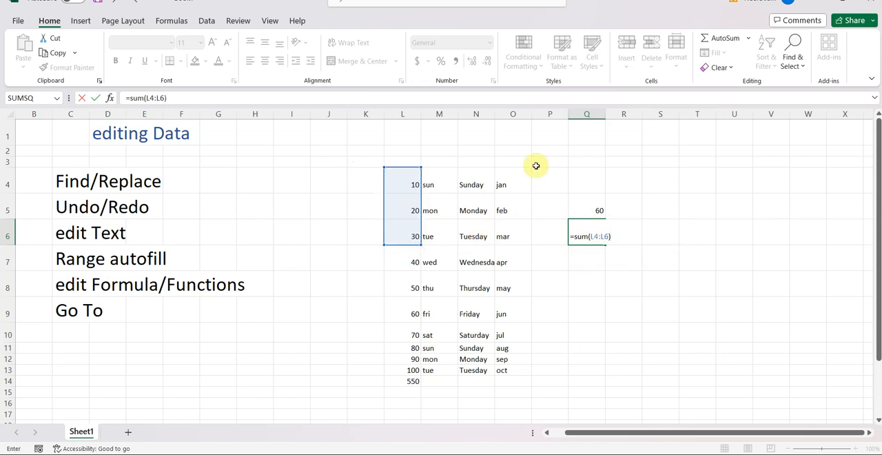
{"action": "key", "text": "Return"}
{"action": "left_click", "coordinate": [592, 236]}
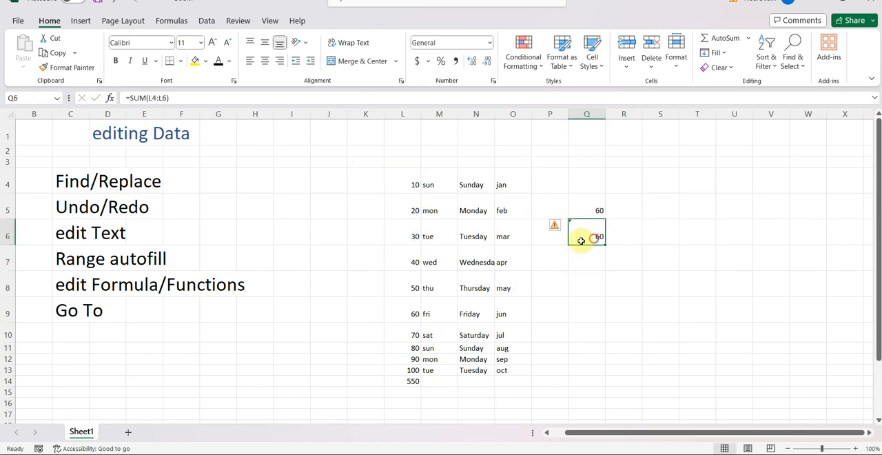
{"action": "left_click", "coordinate": [596, 211]}
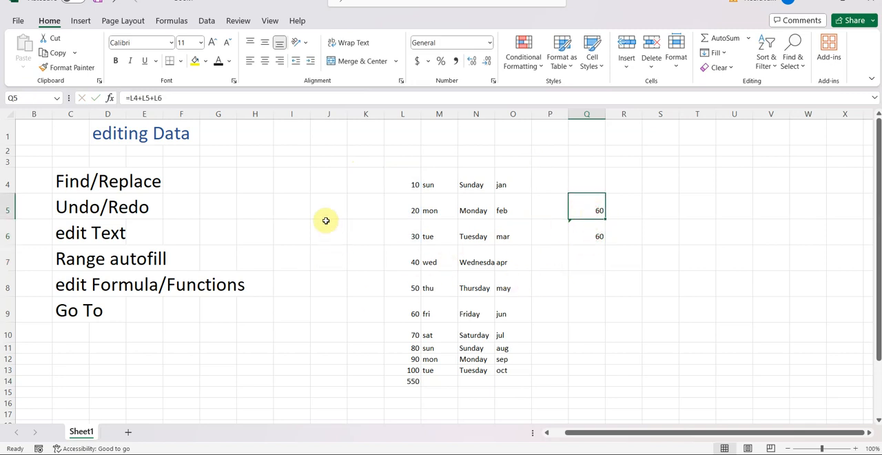
{"action": "left_click", "coordinate": [587, 230]}
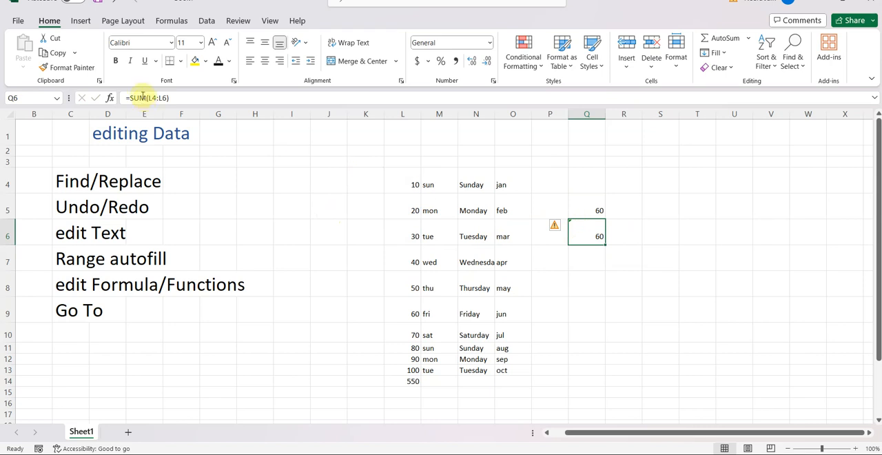
{"action": "left_click", "coordinate": [598, 209]}
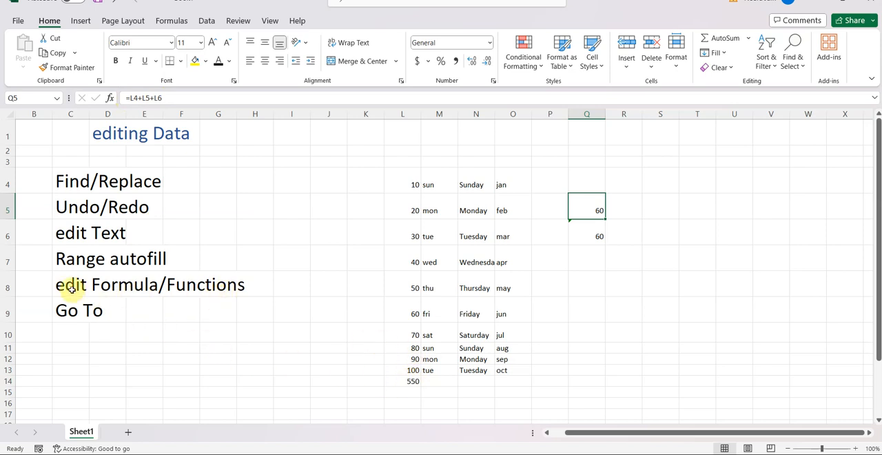
- Edit the total in L14 directly in the cell so its formula reads =SUM(L4:L13)+10
{"action": "left_click", "coordinate": [410, 384]}
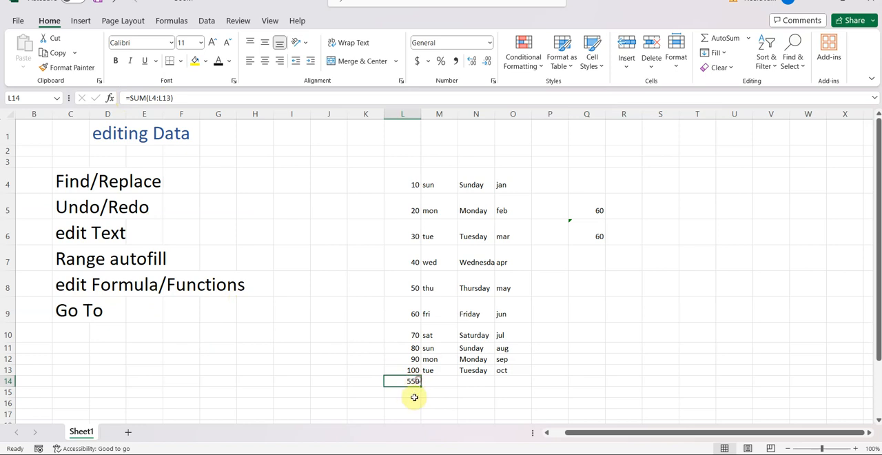
{"action": "double_click", "coordinate": [416, 382]}
{"action": "left_click", "coordinate": [436, 383]}
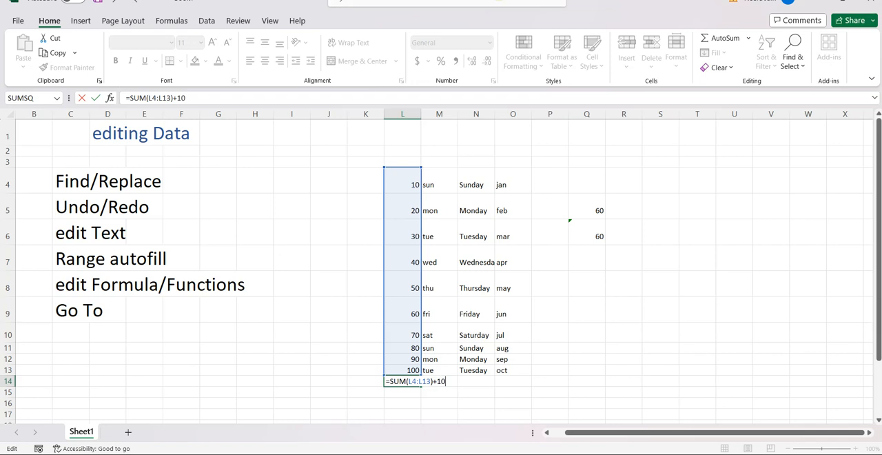
{"action": "type", "text": "+10"}
{"action": "key", "text": "Return"}
{"action": "left_click", "coordinate": [410, 381]}
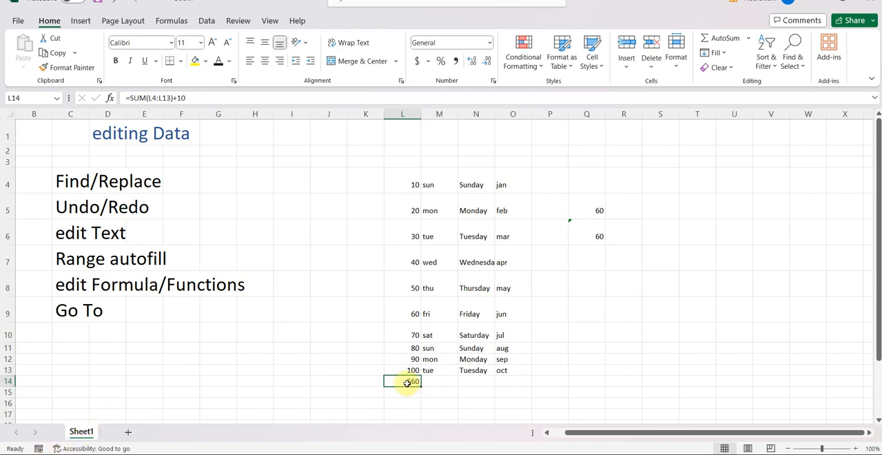
- Edit the L14 formula in the formula bar to add a further 10 to the total
{"action": "double_click", "coordinate": [406, 382]}
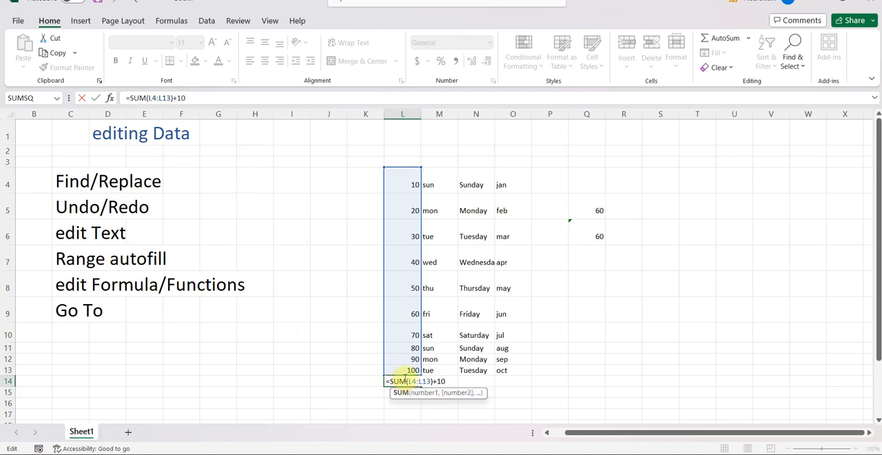
{"action": "left_click", "coordinate": [192, 98]}
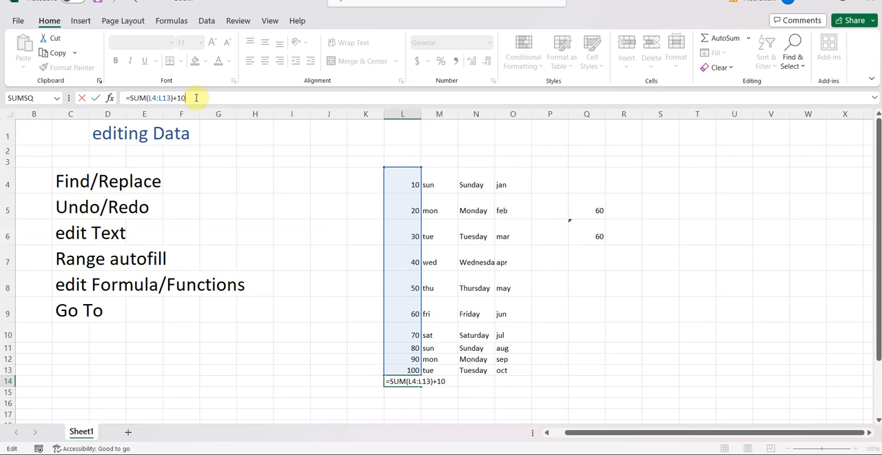
{"action": "type", "text": "10"}
{"action": "key", "text": "Return"}
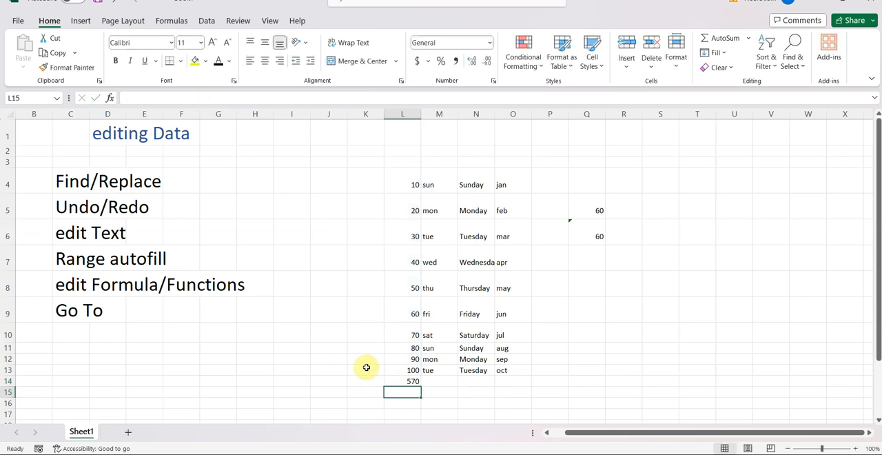
- Check the total formula in L14, then edit the addition formula directly in cell Q5 to =L4+L5+L6+10
{"action": "left_click", "coordinate": [413, 383]}
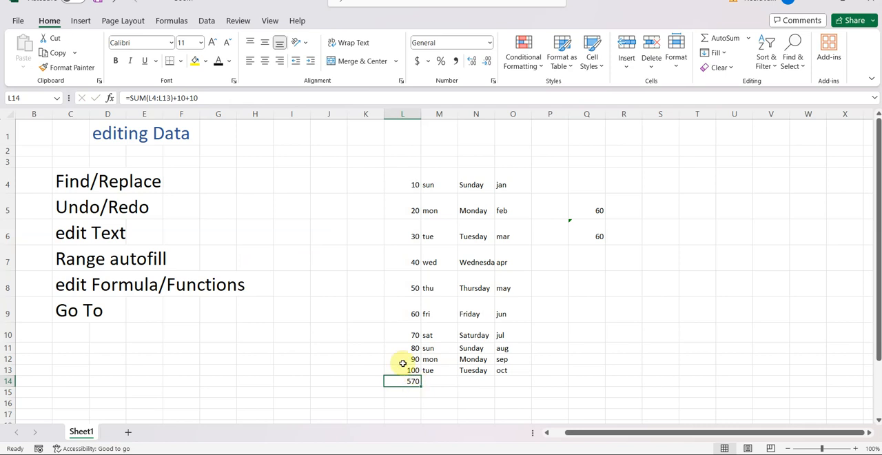
{"action": "left_click", "coordinate": [592, 208]}
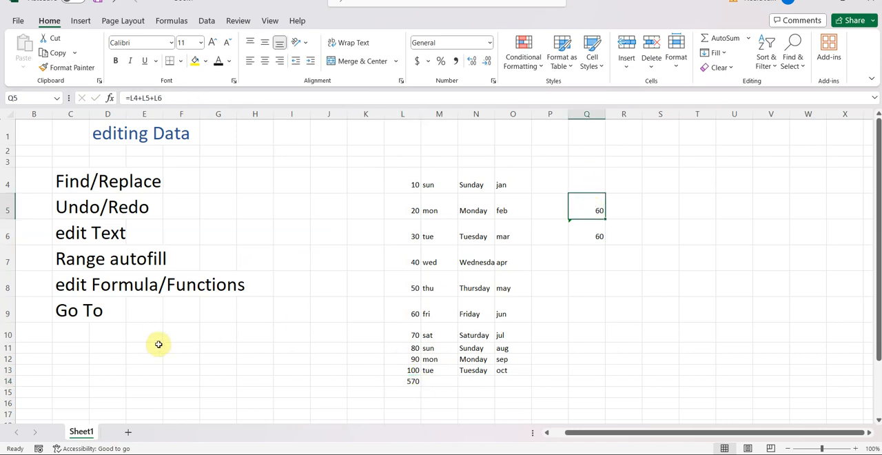
{"action": "double_click", "coordinate": [597, 210]}
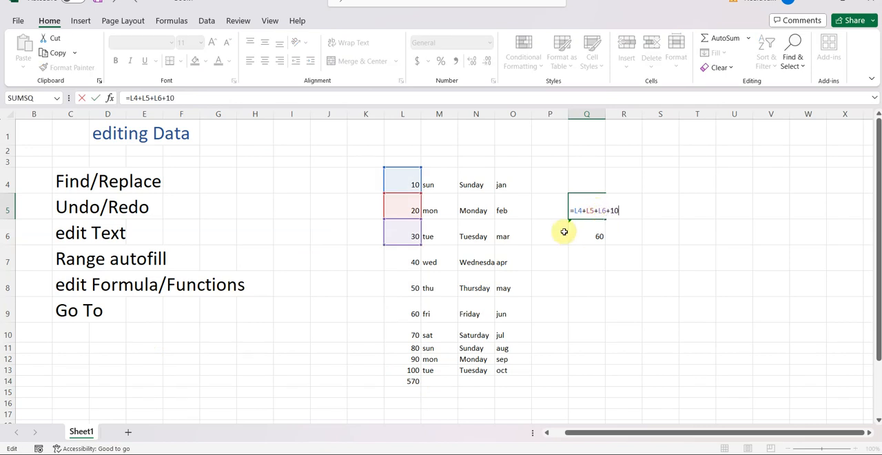
{"action": "key", "text": "Return"}
- Add a further 10 to the Q5 formula so it reads =L4+L5+L6+10+10
{"action": "left_click", "coordinate": [585, 217]}
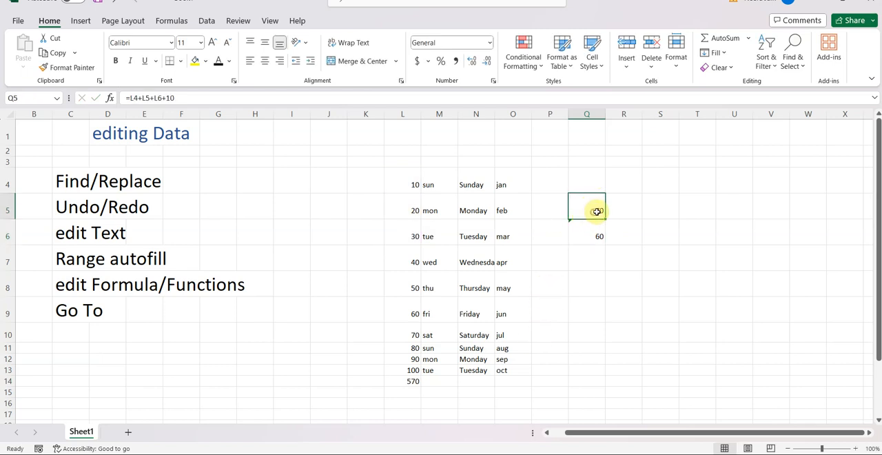
{"action": "double_click", "coordinate": [595, 212]}
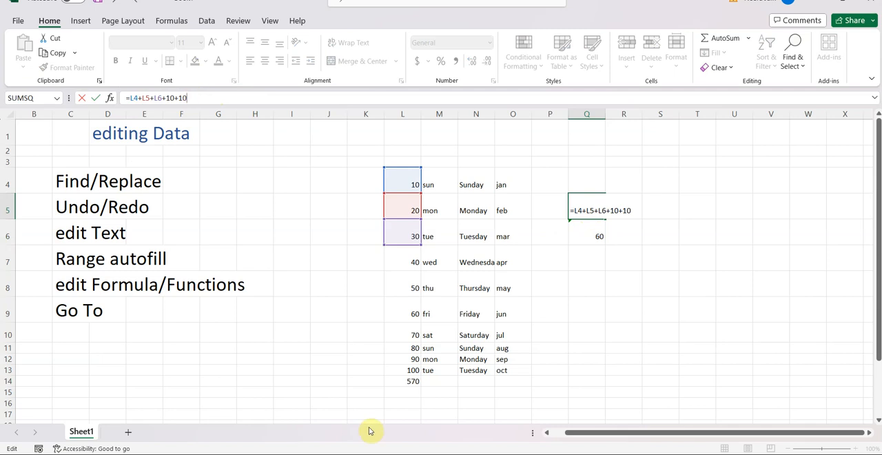
{"action": "key", "text": "Return"}
{"action": "left_click", "coordinate": [594, 211]}
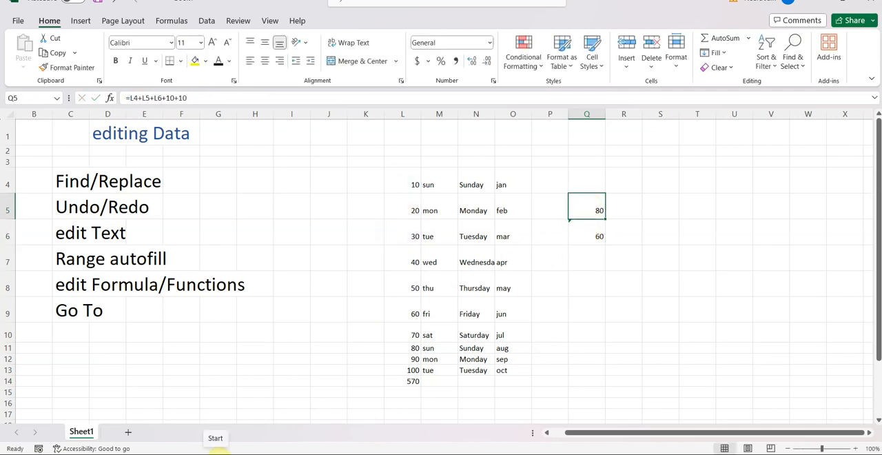
- Use the Go To command with the reference R6 to jump to that cell
{"action": "left_click", "coordinate": [214, 285]}
{"action": "left_click", "coordinate": [111, 290]}
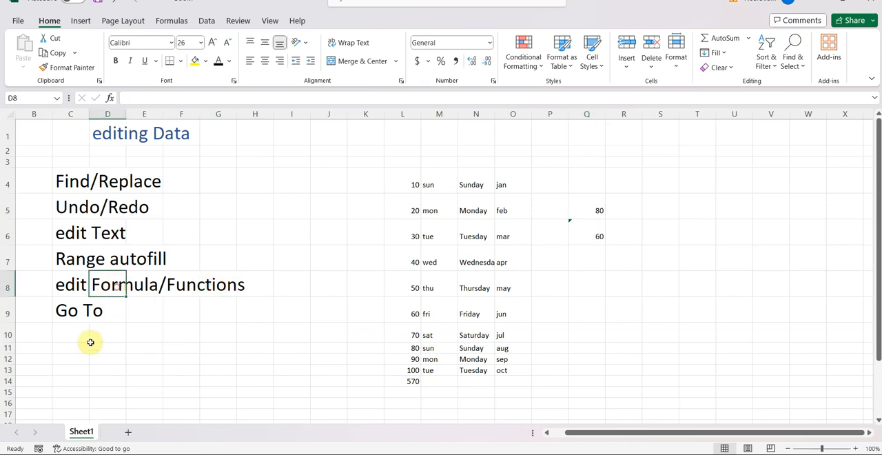
{"action": "left_click", "coordinate": [71, 285]}
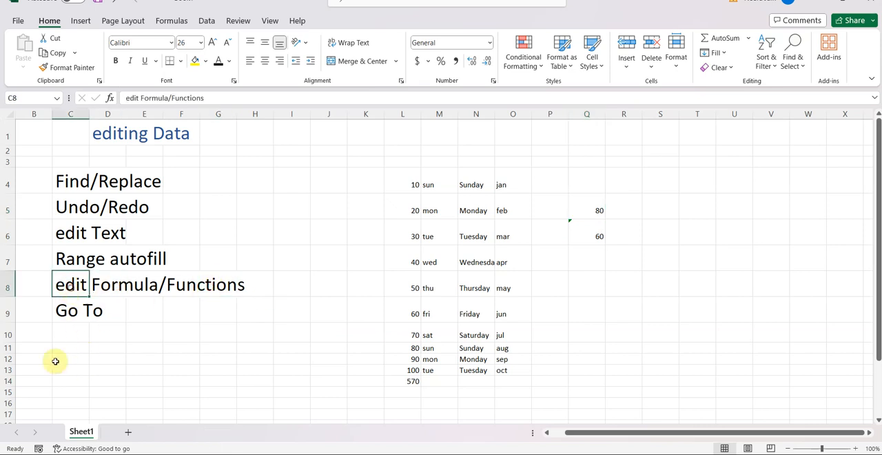
{"action": "left_click", "coordinate": [73, 311]}
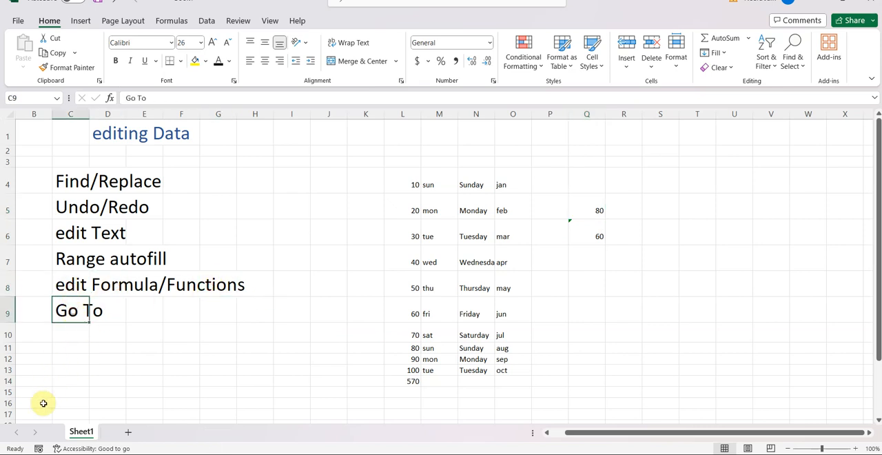
{"action": "left_click", "coordinate": [795, 58]}
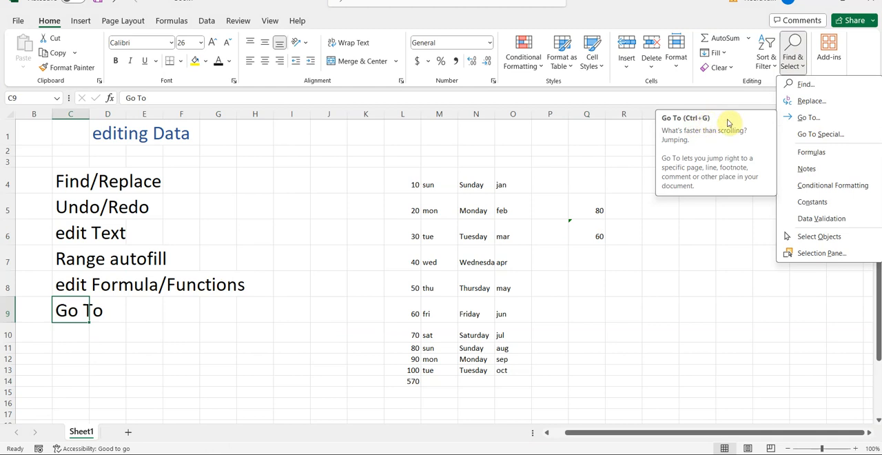
{"action": "left_click", "coordinate": [810, 120]}
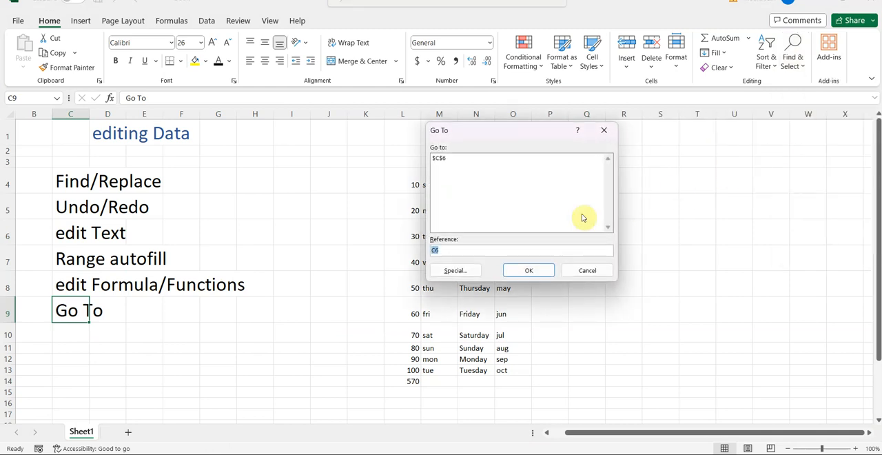
{"action": "left_click", "coordinate": [444, 250]}
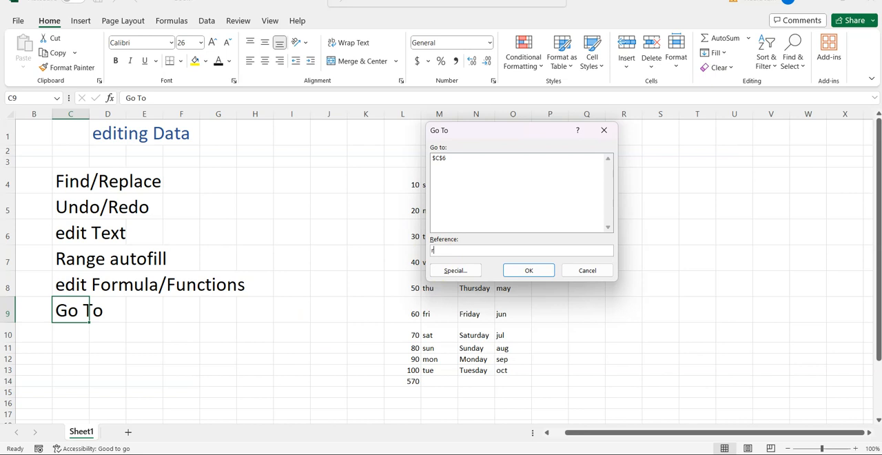
{"action": "left_click", "coordinate": [532, 272]}
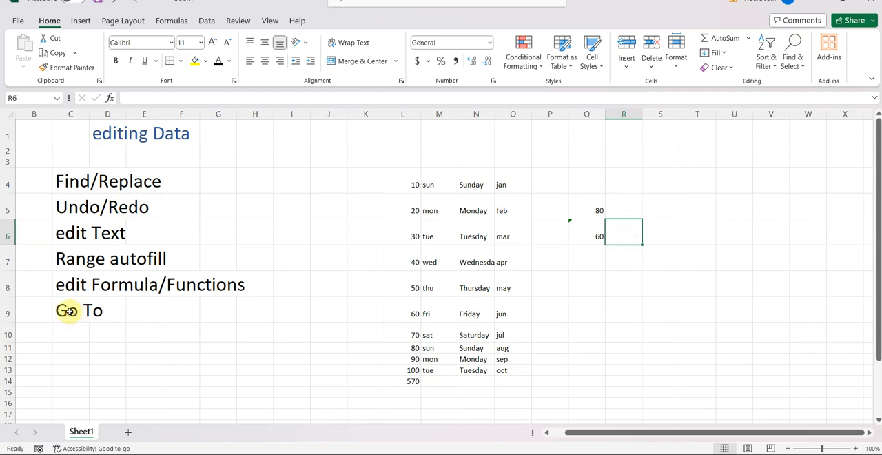
- Use Go To Special to select every formula cell with all result types included, then return to the Go To heading in C9
{"action": "left_click", "coordinate": [796, 62]}
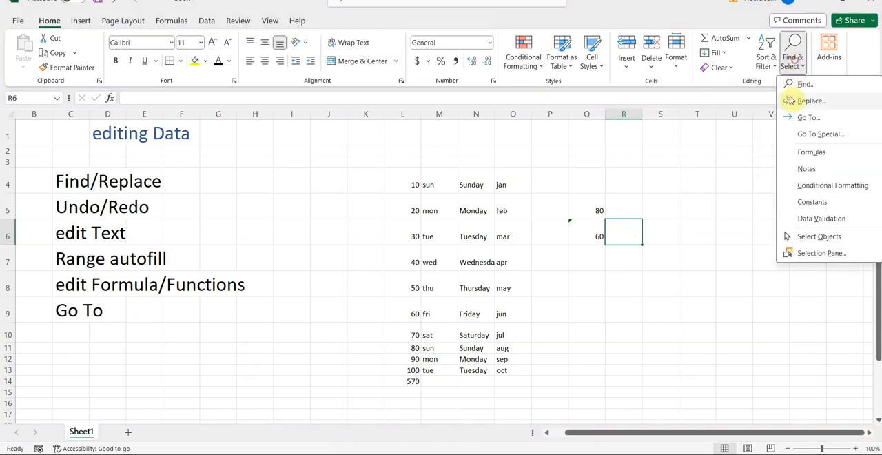
{"action": "left_click", "coordinate": [810, 136]}
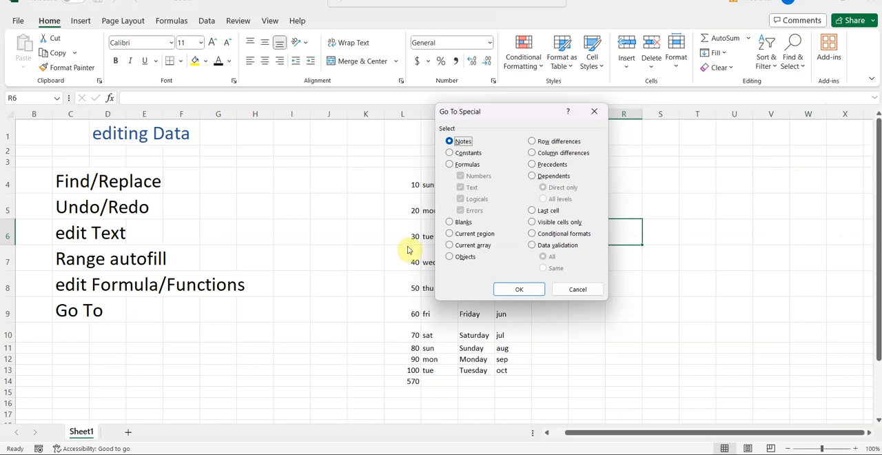
{"action": "left_click", "coordinate": [450, 165]}
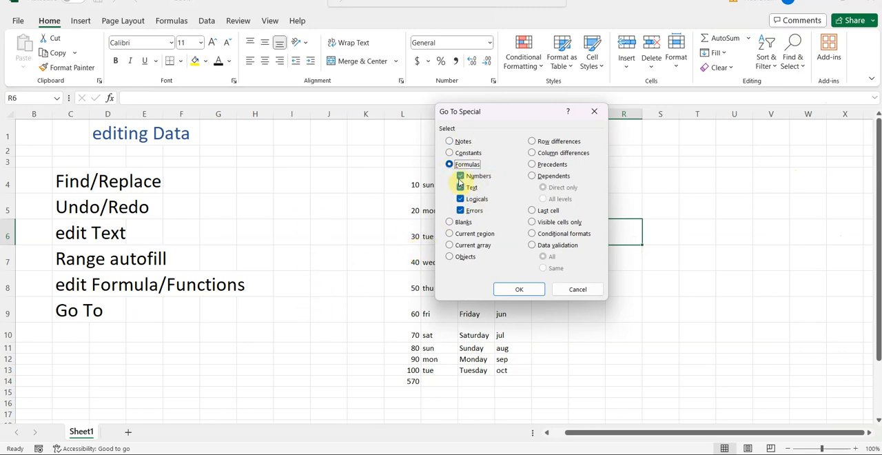
{"action": "left_click", "coordinate": [521, 290]}
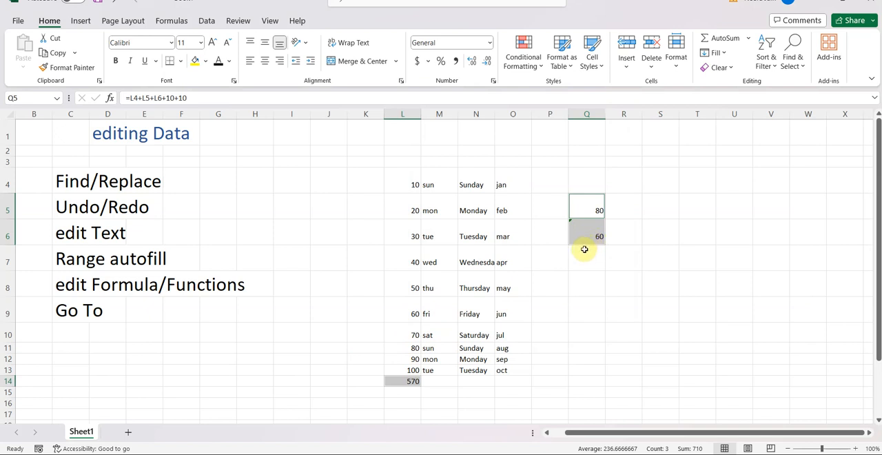
{"action": "left_click", "coordinate": [79, 310]}
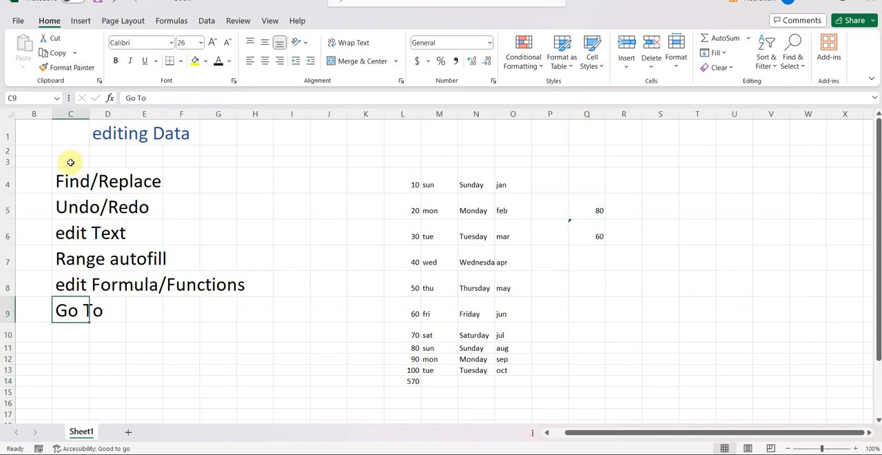